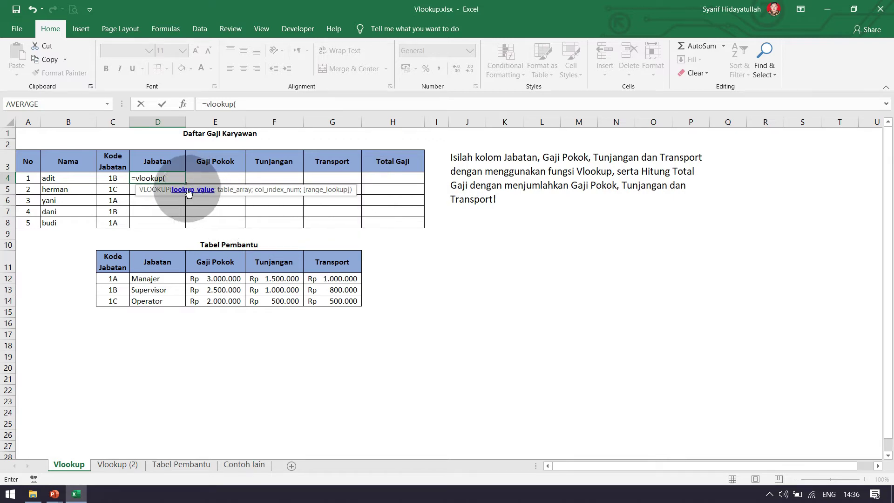
- Complete the Jabatan formula in D4 as =VLOOKUP(C4;$C$11:$G$14;2), with an absolute table range, and fill it down to D8
{"action": "left_click", "coordinate": [114, 177]}
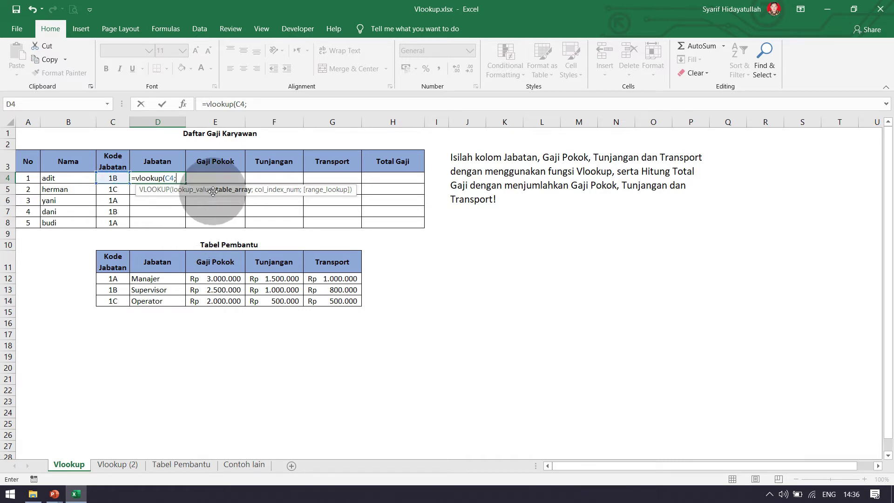
{"action": "left_click_drag", "start_coordinate": [109, 262], "coordinate": [342, 302]}
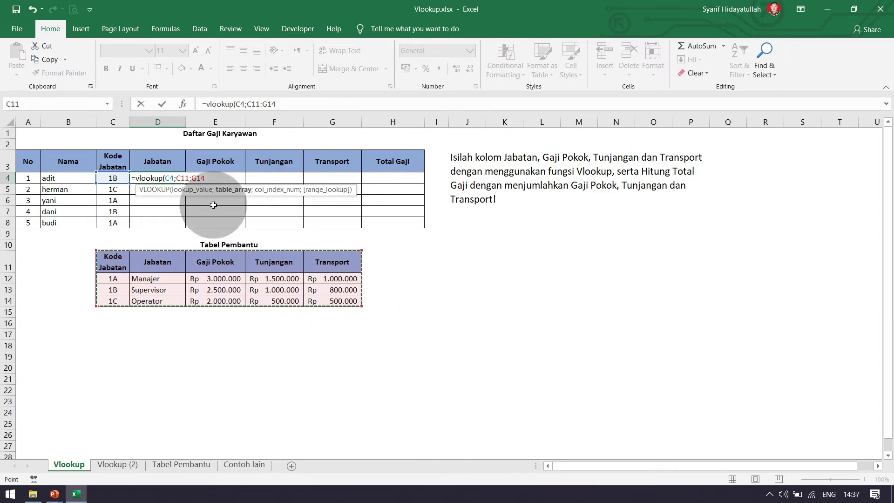
{"action": "left_click", "coordinate": [279, 103]}
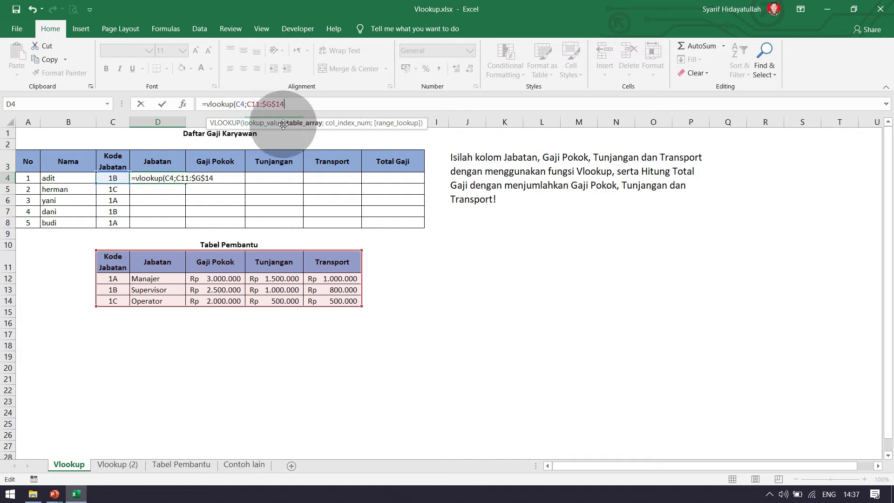
{"action": "left_click", "coordinate": [257, 103]}
{"action": "key", "text": "F4"}
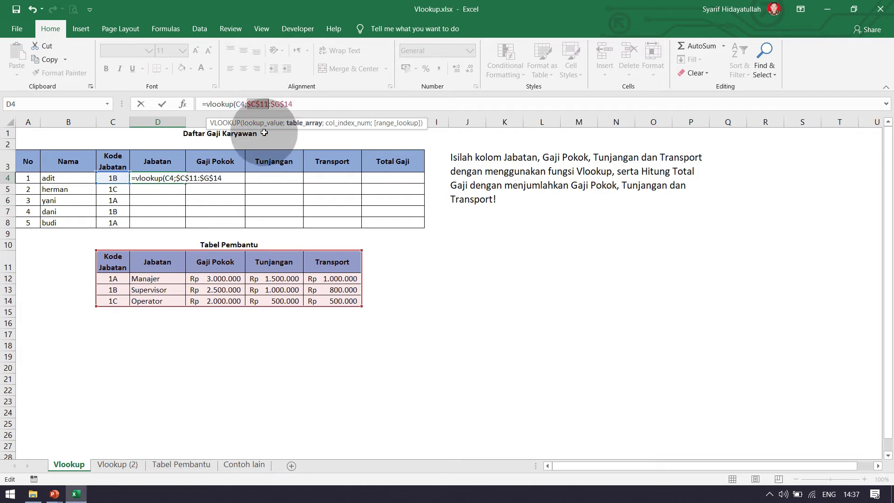
{"action": "left_click", "coordinate": [321, 103]}
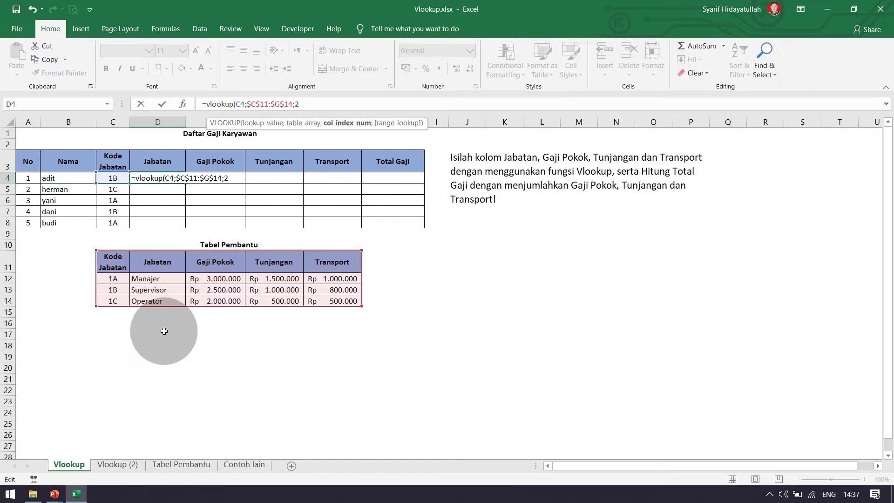
{"action": "type", "text": ")"}
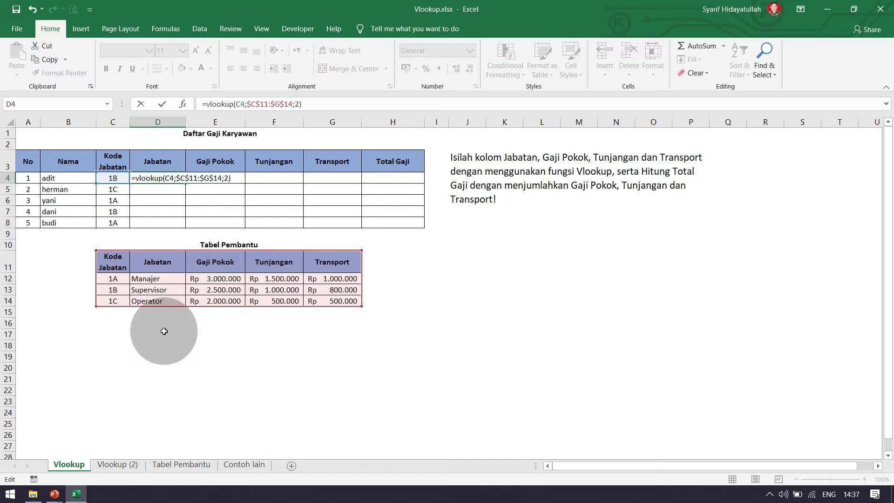
{"action": "key", "text": "Return"}
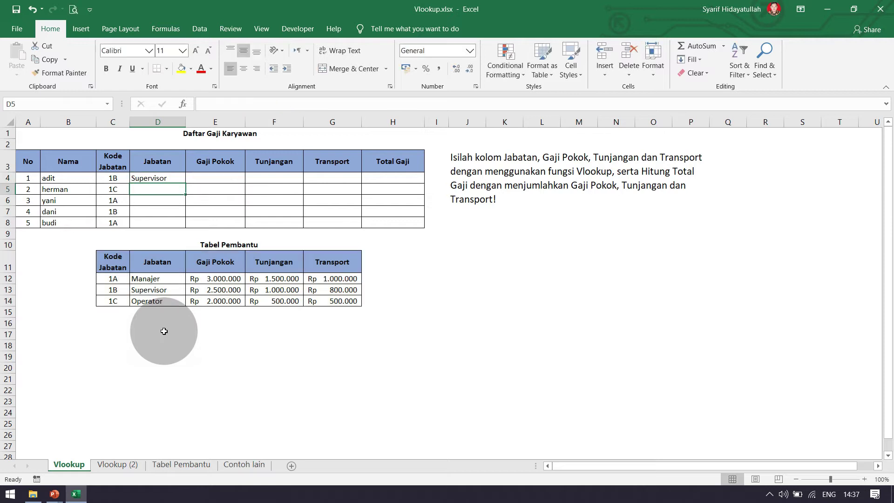
{"action": "left_click", "coordinate": [172, 178]}
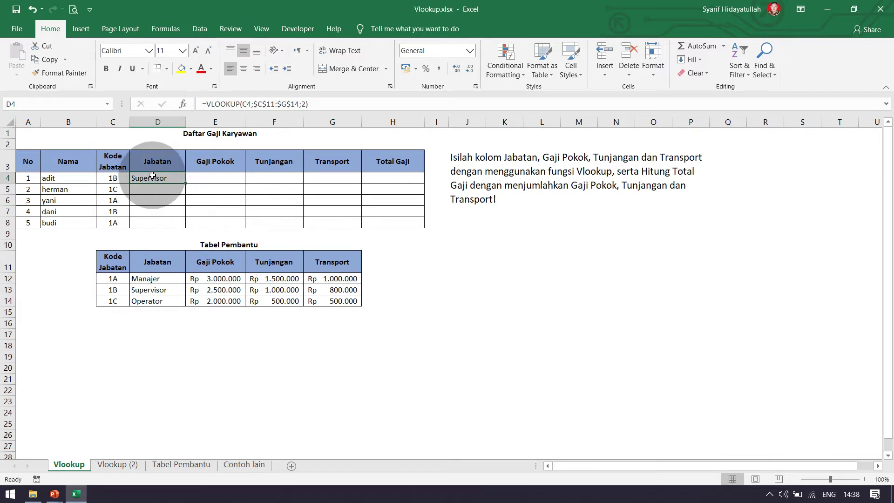
{"action": "left_click_drag", "start_coordinate": [185, 183], "coordinate": [184, 226]}
- Compare the filled Jabatan column with the codes in Tabel Pembantu and examine the table range used in D4's formula
{"action": "left_click", "coordinate": [112, 178]}
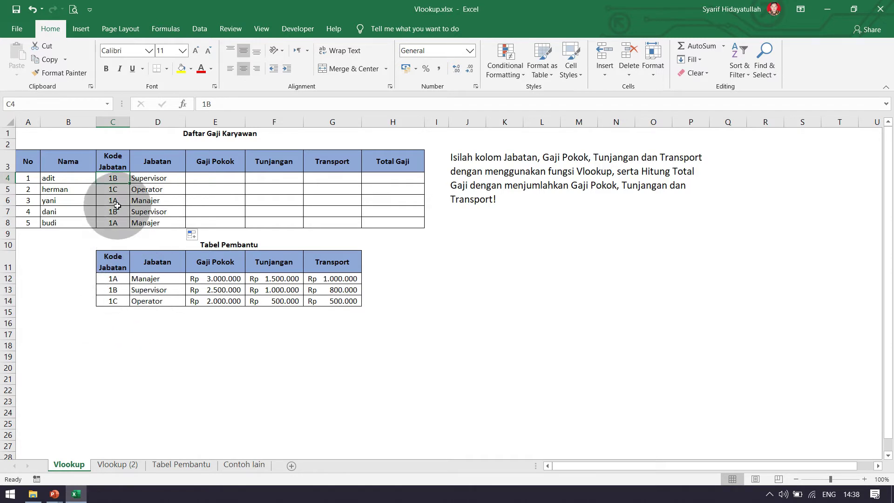
{"action": "left_click", "coordinate": [144, 180]}
{"action": "left_click", "coordinate": [158, 279]}
{"action": "left_click", "coordinate": [125, 263]}
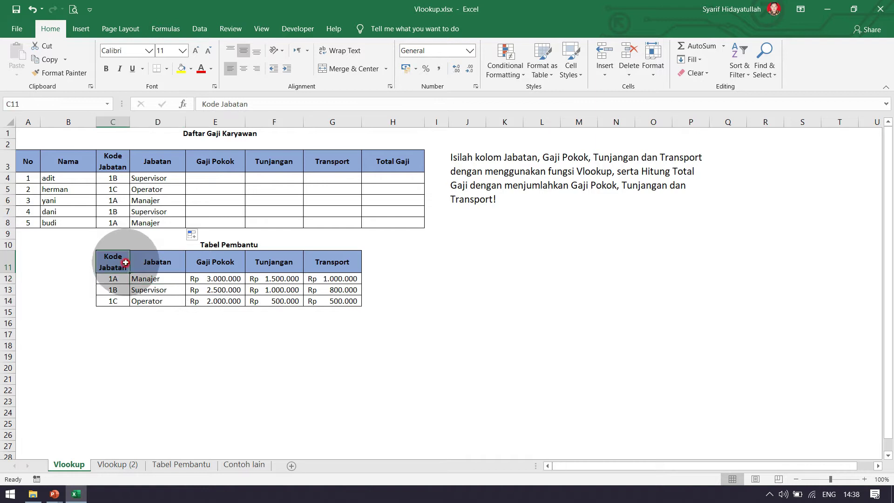
{"action": "left_click", "coordinate": [165, 178]}
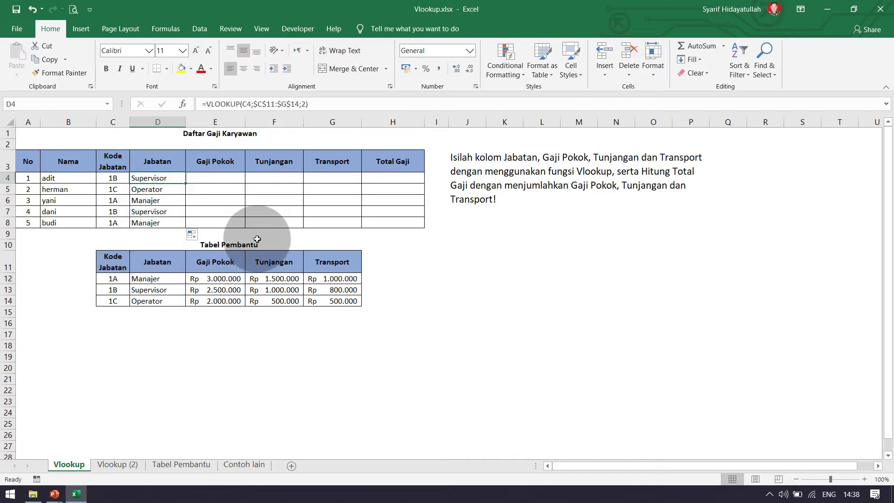
{"action": "left_click_drag", "start_coordinate": [254, 104], "coordinate": [298, 107]}
{"action": "key", "text": "Return"}
{"action": "left_click", "coordinate": [215, 311]}
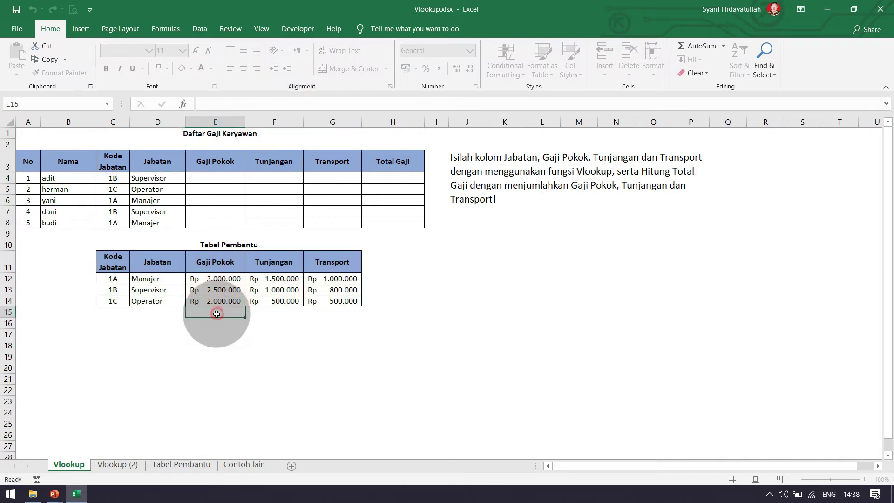
{"action": "left_click", "coordinate": [216, 176]}
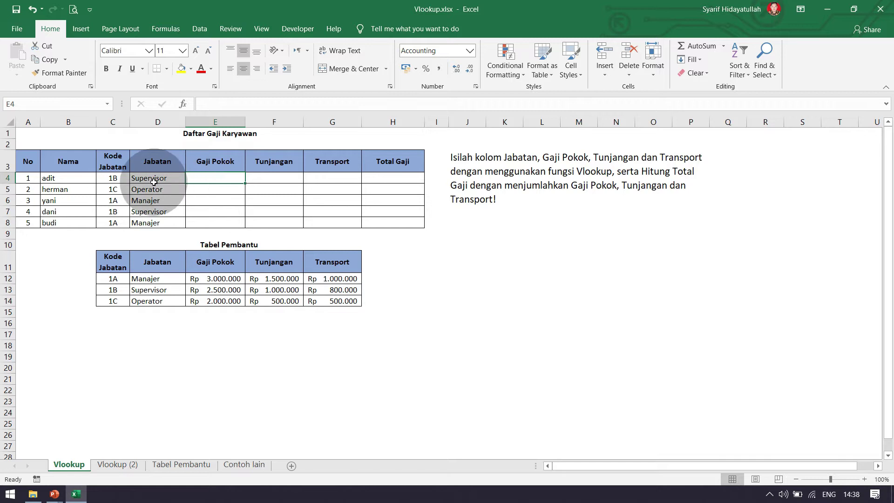
- Name the whole Tabel Pembantu range C11:G14, including its header row, "data"
{"action": "left_click_drag", "start_coordinate": [102, 260], "coordinate": [324, 295]}
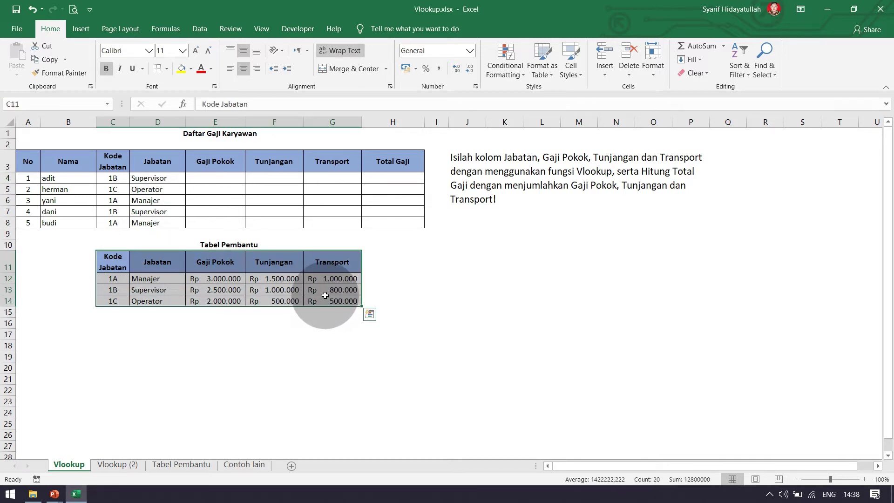
{"action": "left_click", "coordinate": [147, 346]}
{"action": "left_click_drag", "start_coordinate": [116, 259], "coordinate": [342, 298]}
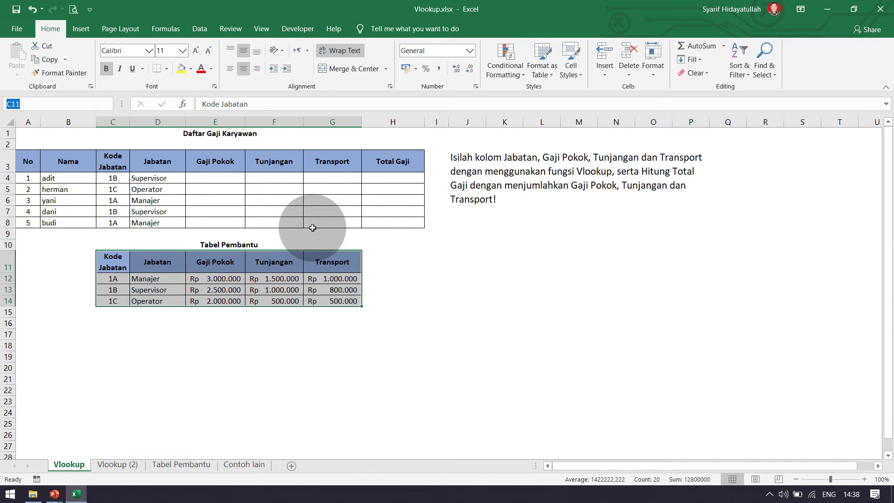
{"action": "type", "text": "data"}
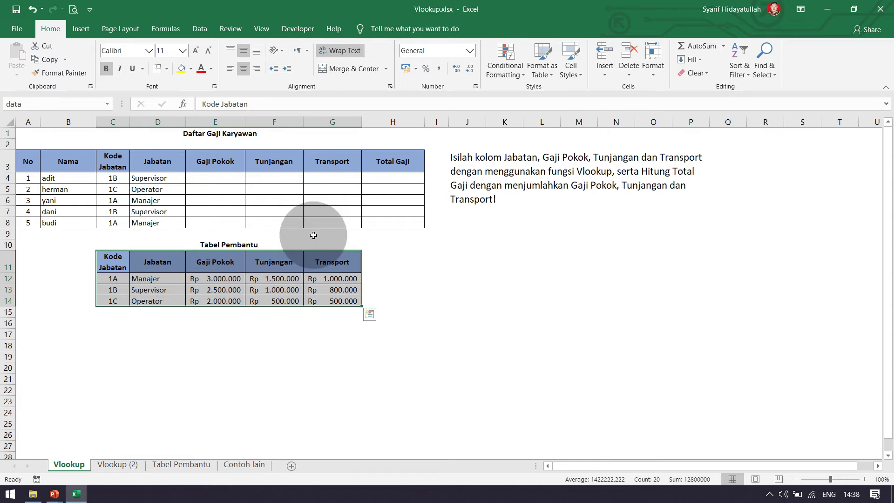
- Check the named range "data" by deselecting the lookup table and recalling the range by its name
{"action": "left_click", "coordinate": [107, 104]}
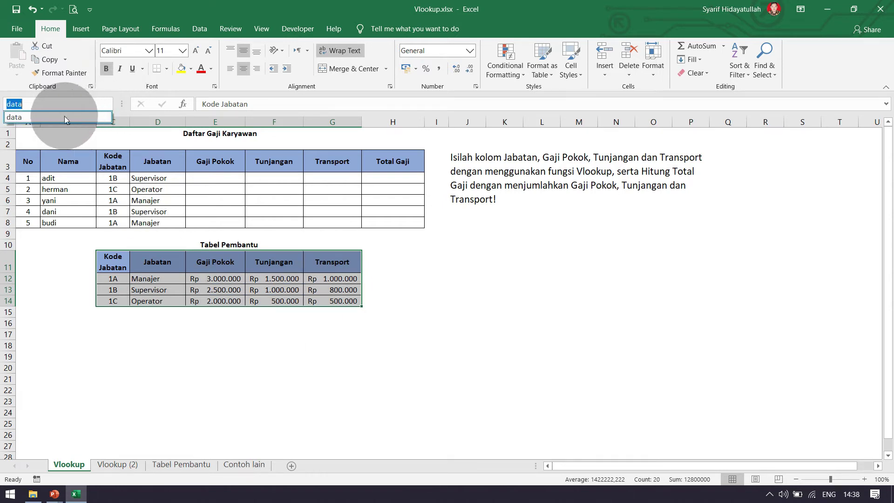
{"action": "left_click", "coordinate": [17, 118]}
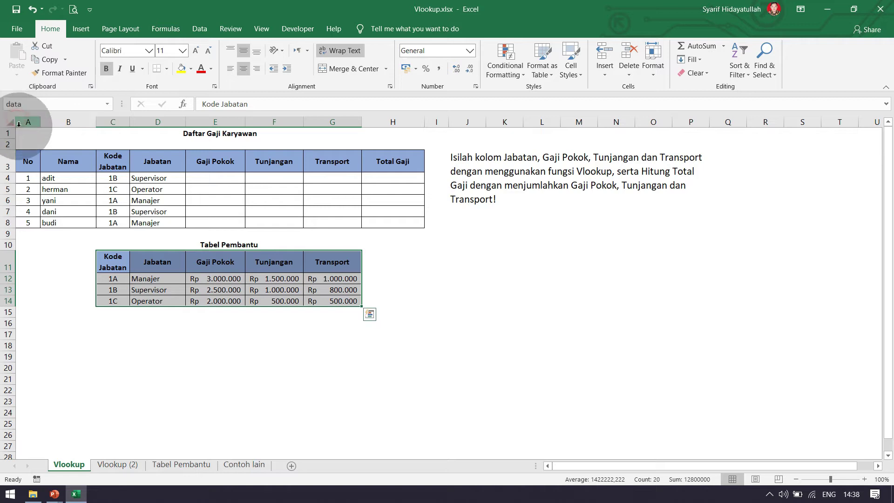
{"action": "left_click", "coordinate": [66, 298]}
{"action": "left_click", "coordinate": [28, 234]}
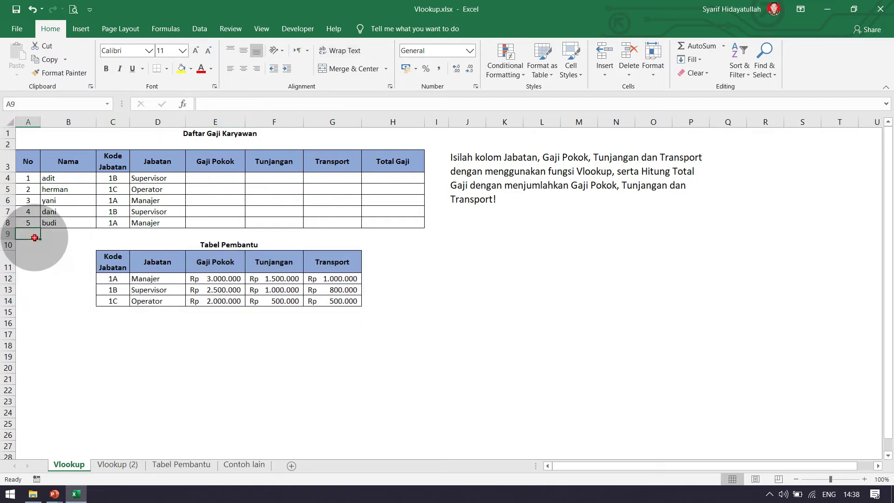
{"action": "left_click", "coordinate": [107, 106]}
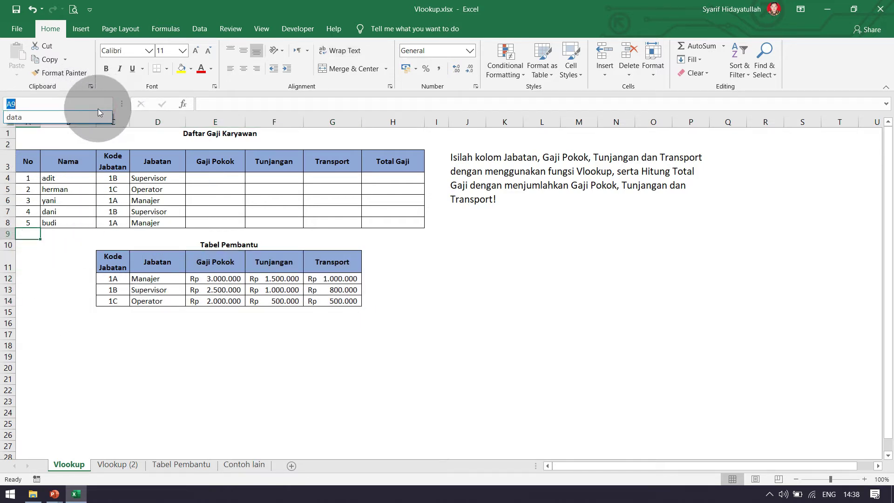
{"action": "left_click", "coordinate": [19, 118]}
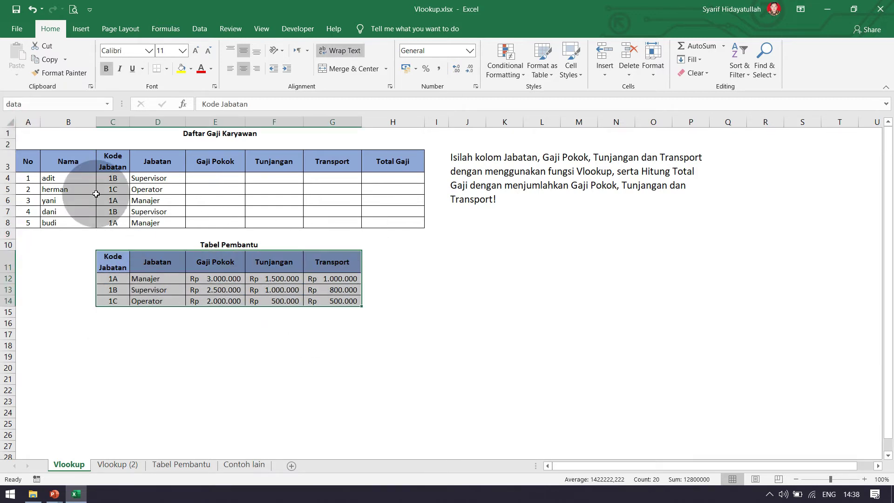
- Enter =VLOOKUP(C4;data;3) in the Gaji Pokok cell E4 and fill the formula down to E8
{"action": "left_click", "coordinate": [206, 177]}
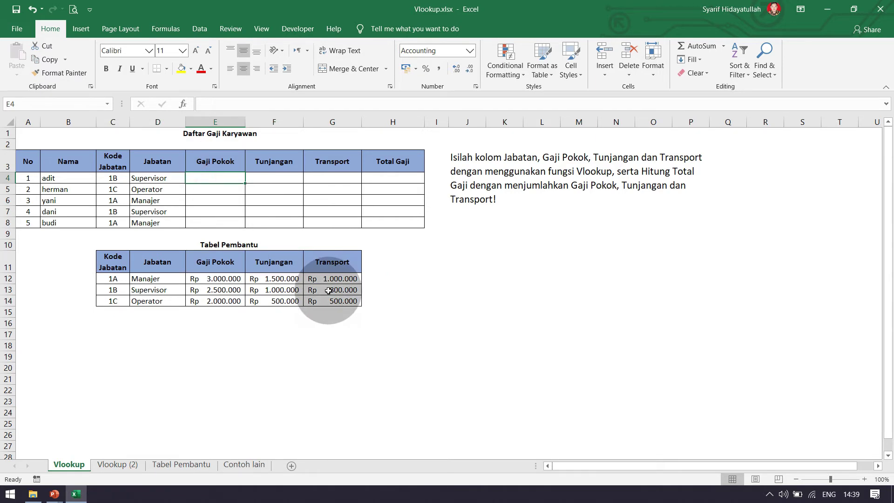
{"action": "type", "text": "=v"}
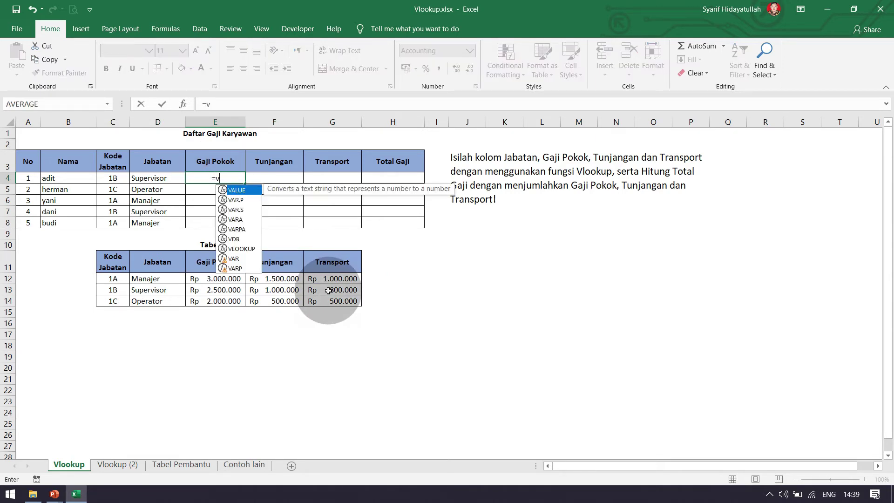
{"action": "type", "text": "lookup("}
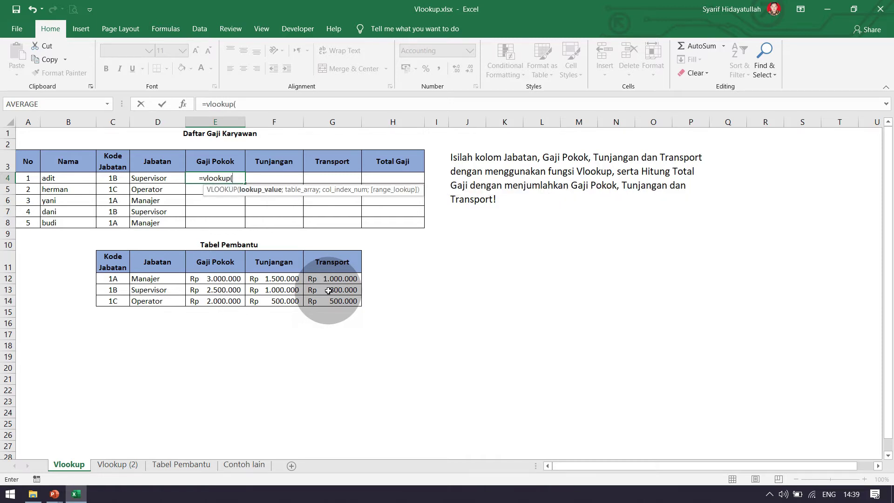
{"action": "left_click", "coordinate": [113, 179]}
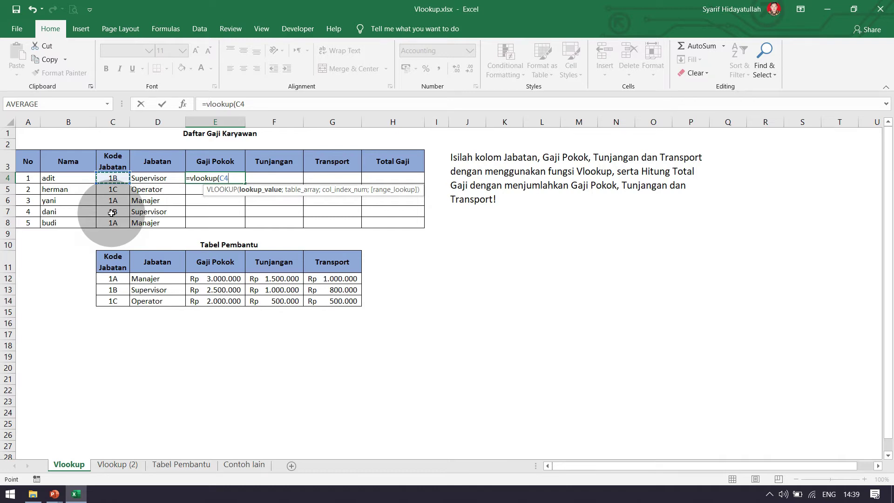
{"action": "type", "text": ";"}
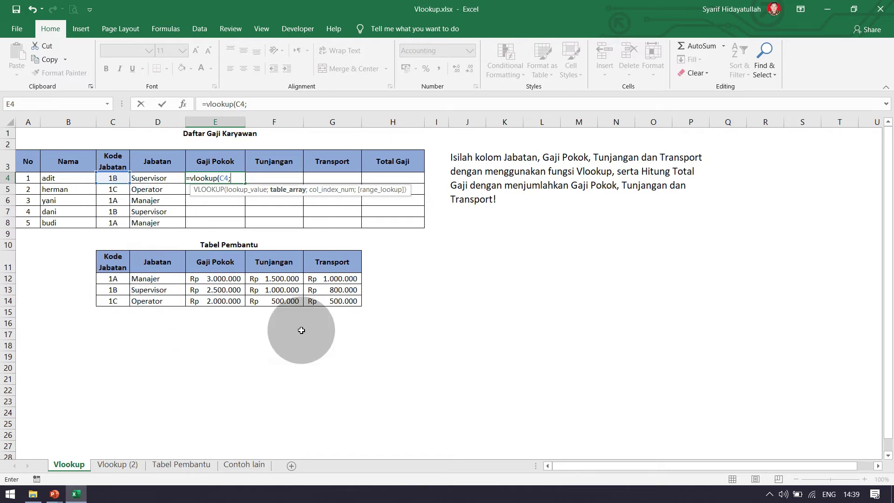
{"action": "type", "text": "data"}
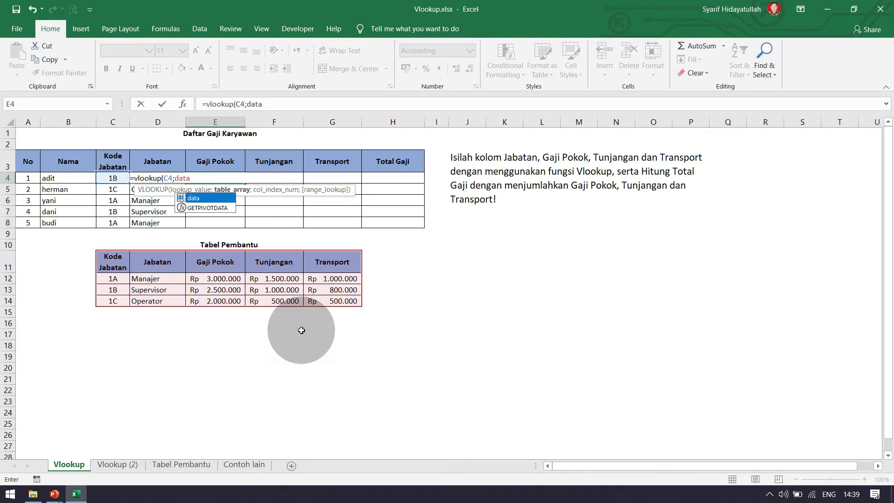
{"action": "type", "text": ";3"}
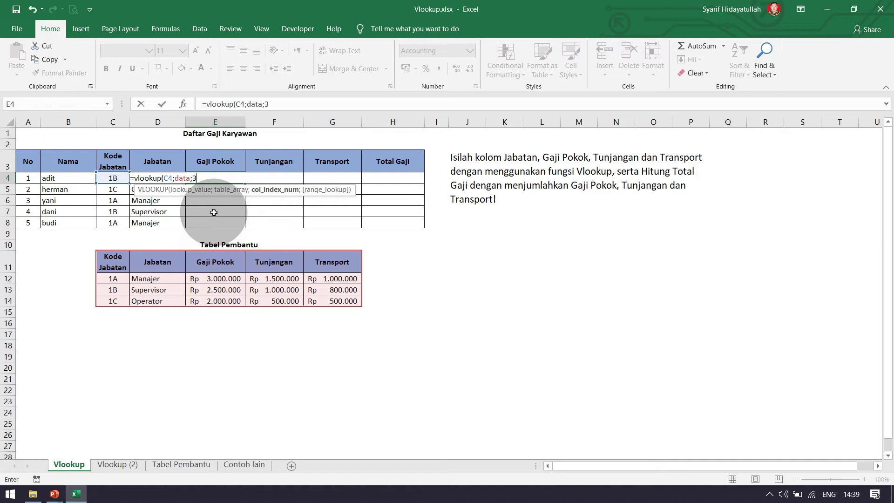
{"action": "type", "text": ")"}
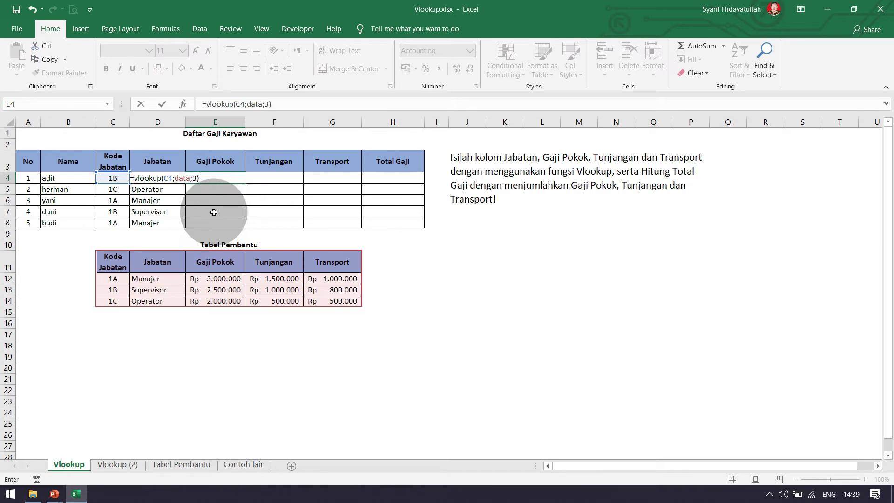
{"action": "key", "text": "Return"}
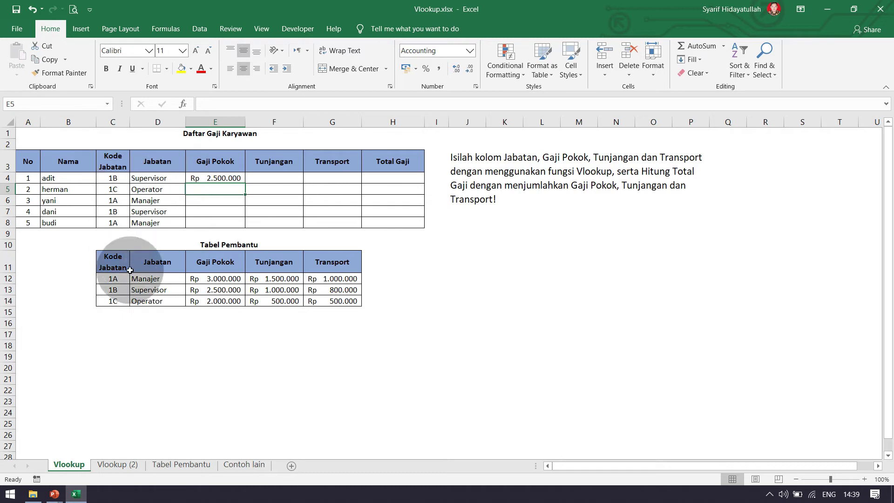
{"action": "left_click", "coordinate": [229, 179]}
{"action": "left_click_drag", "start_coordinate": [244, 182], "coordinate": [241, 224]}
- Examine the filled Gaji Pokok formulas and amounts against each employee's Kode Jabatan
{"action": "left_click", "coordinate": [216, 189]}
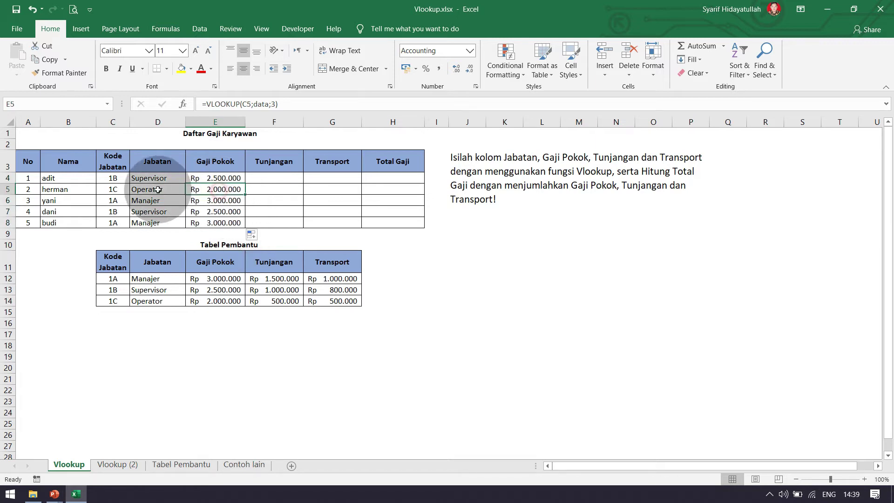
{"action": "left_click", "coordinate": [113, 189]}
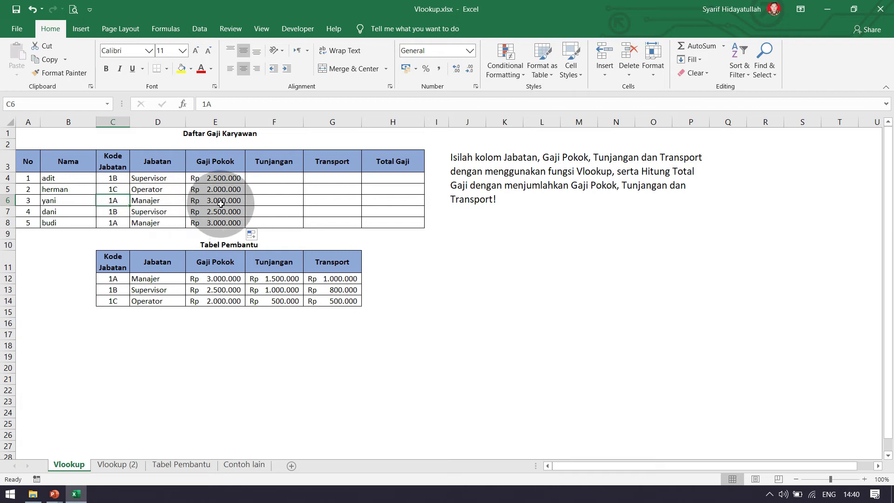
{"action": "left_click", "coordinate": [205, 201]}
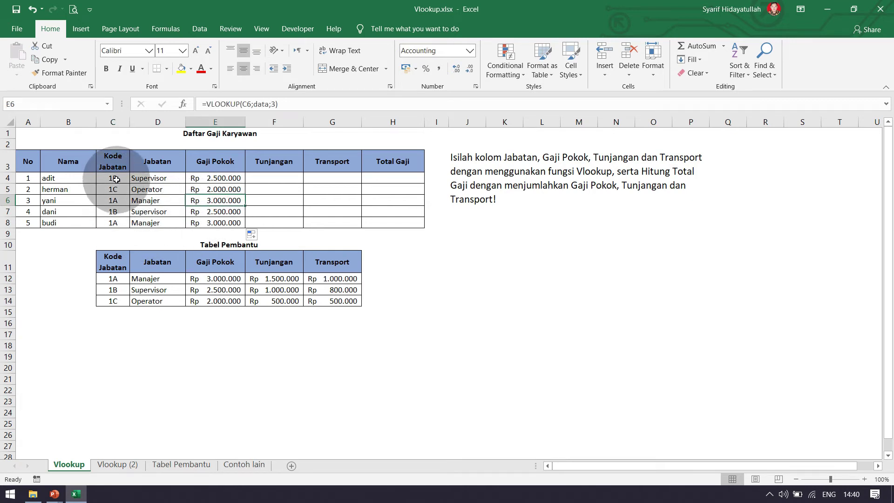
{"action": "left_click", "coordinate": [220, 190]}
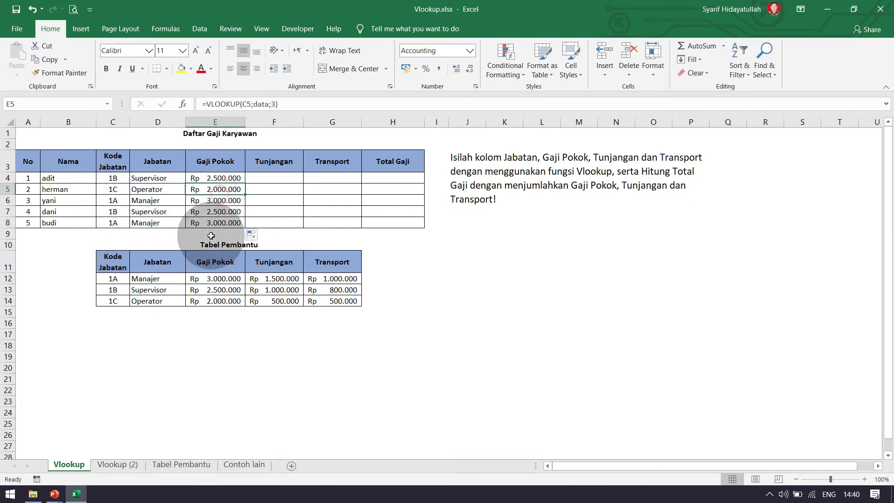
{"action": "left_click", "coordinate": [274, 177]}
{"action": "left_click", "coordinate": [211, 176]}
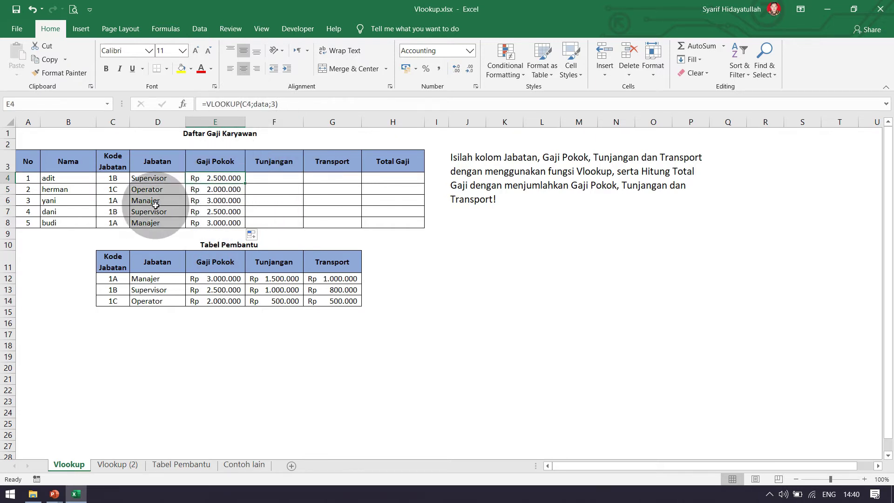
- Review the lookup formulas in D4 and E4, and enter =VLOOKUP(C4;data;4) in the Tunjangan cell F4
{"action": "left_click", "coordinate": [158, 178]}
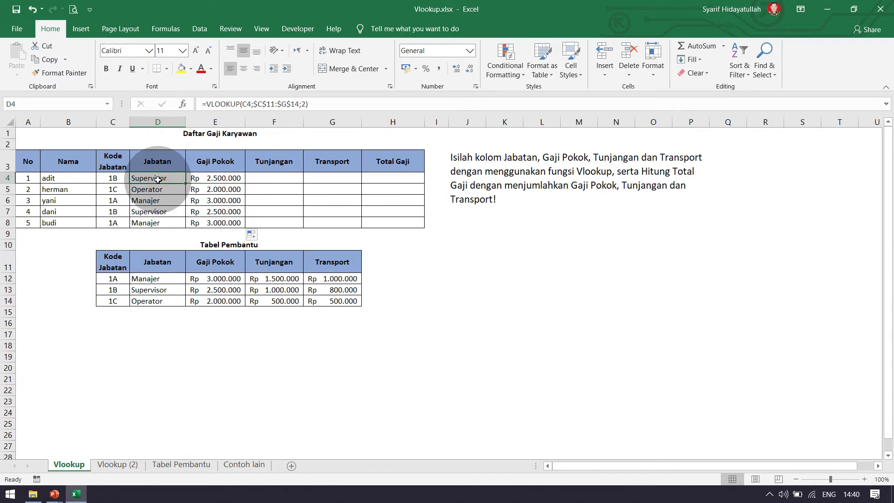
{"action": "left_click", "coordinate": [221, 179]}
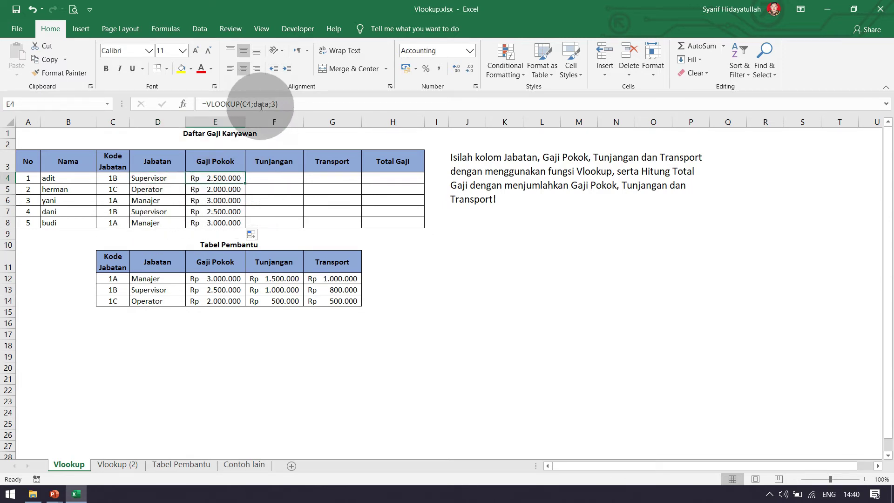
{"action": "left_click", "coordinate": [285, 179]}
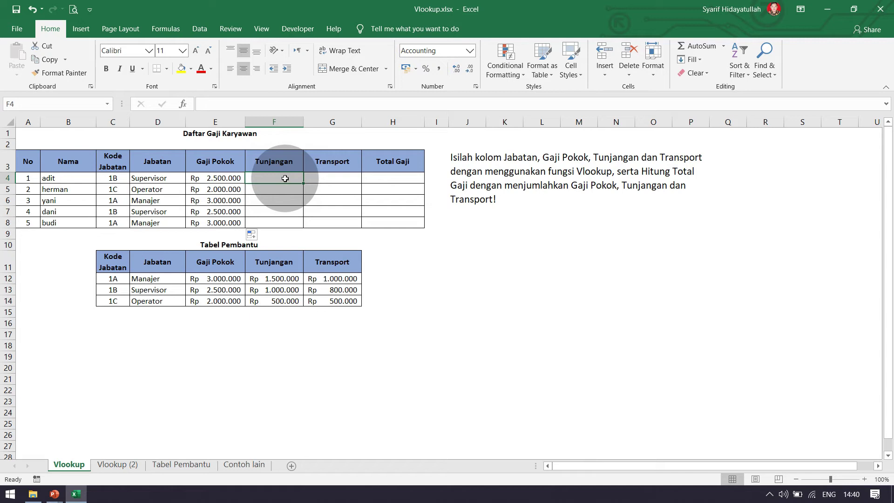
{"action": "type", "text": "=v"}
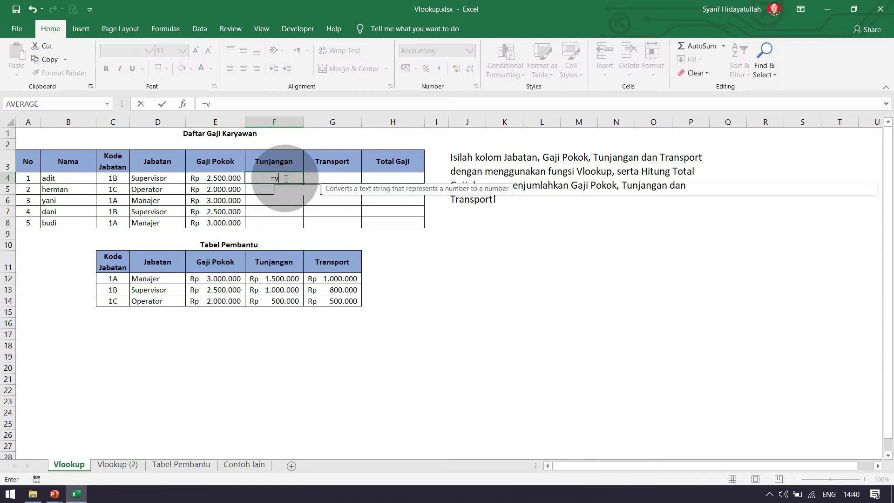
{"action": "type", "text": "lookup("}
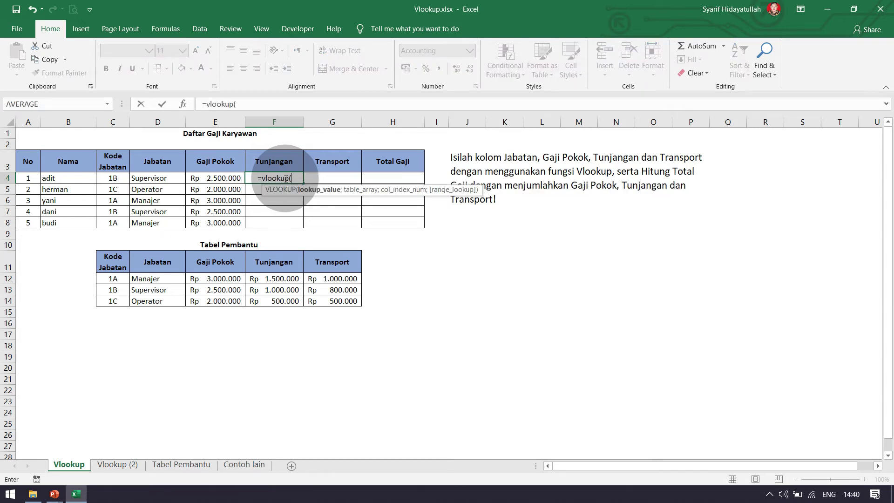
{"action": "left_click", "coordinate": [108, 180]}
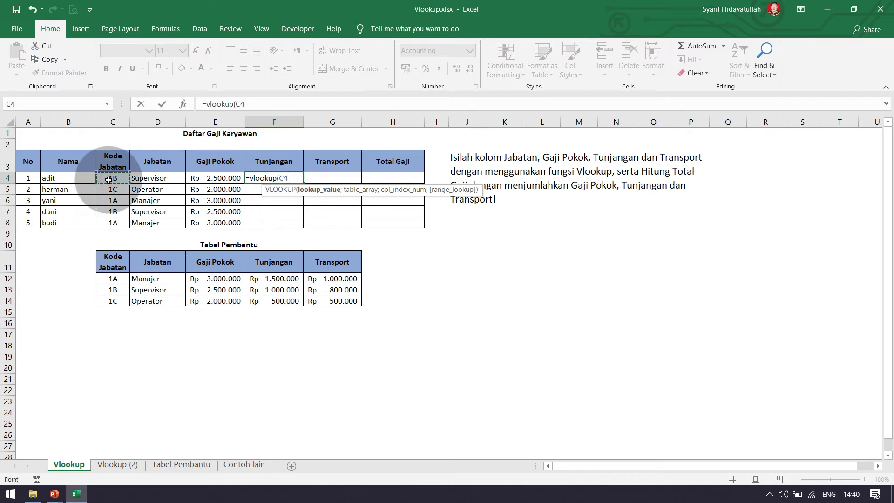
{"action": "type", "text": ";"}
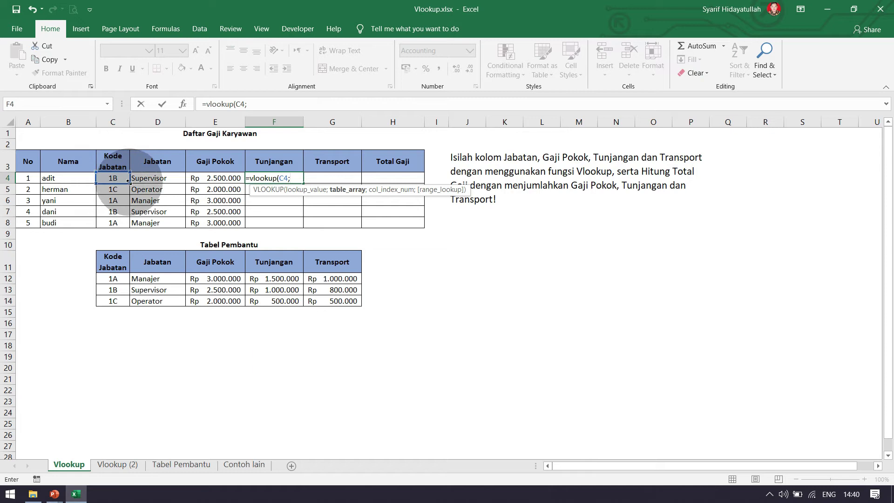
{"action": "type", "text": "d"}
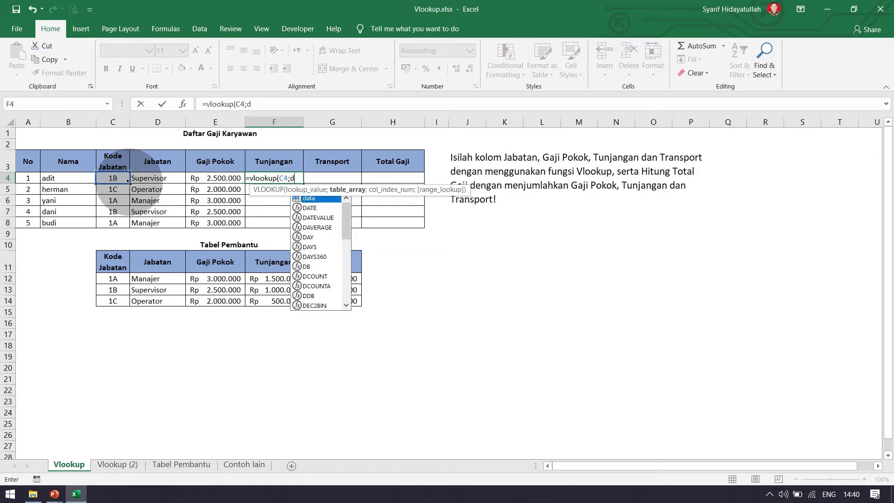
{"action": "type", "text": "ar"}
{"action": "key", "text": "BackSpace"}
{"action": "type", "text": "ta"}
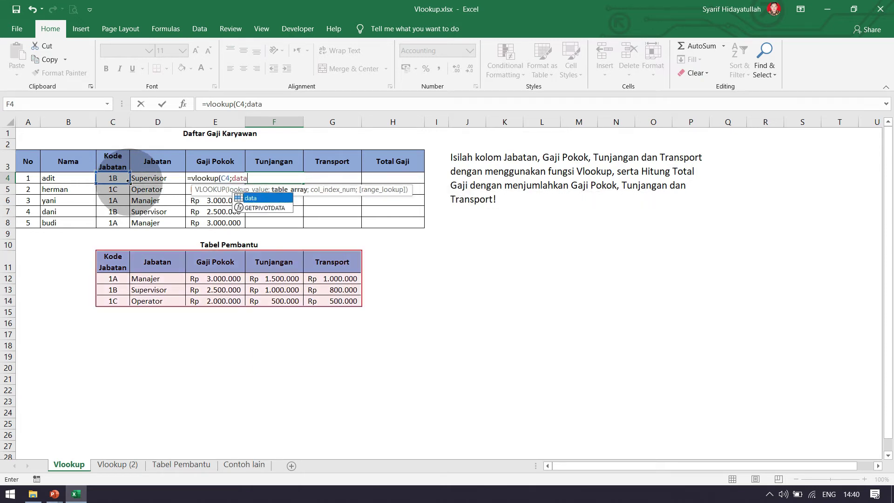
{"action": "type", "text": ";4"}
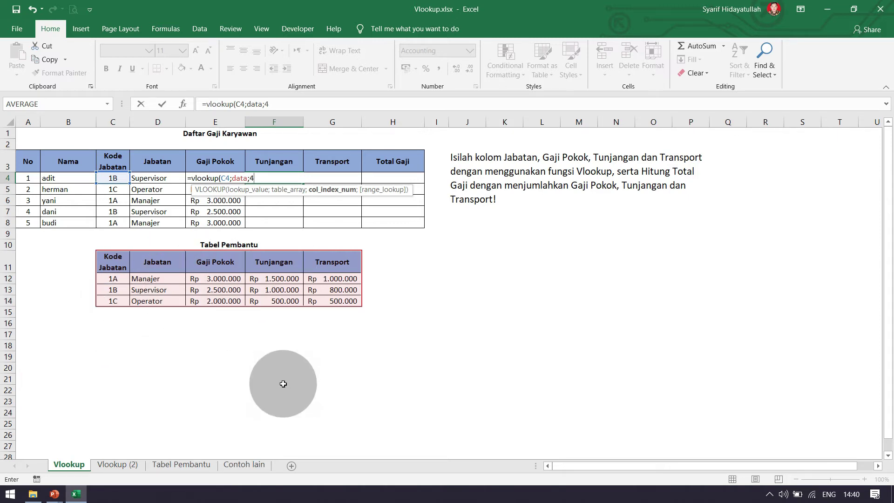
{"action": "key", "text": "Return"}
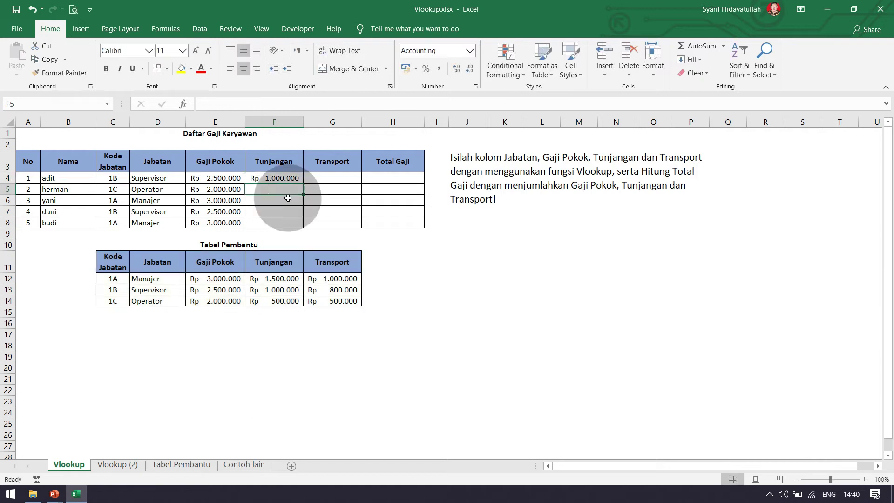
- Enter =VLOOKUP(C4;data;5) in the Transport cell G4
{"action": "left_click", "coordinate": [334, 178]}
{"action": "type", "text": "="}
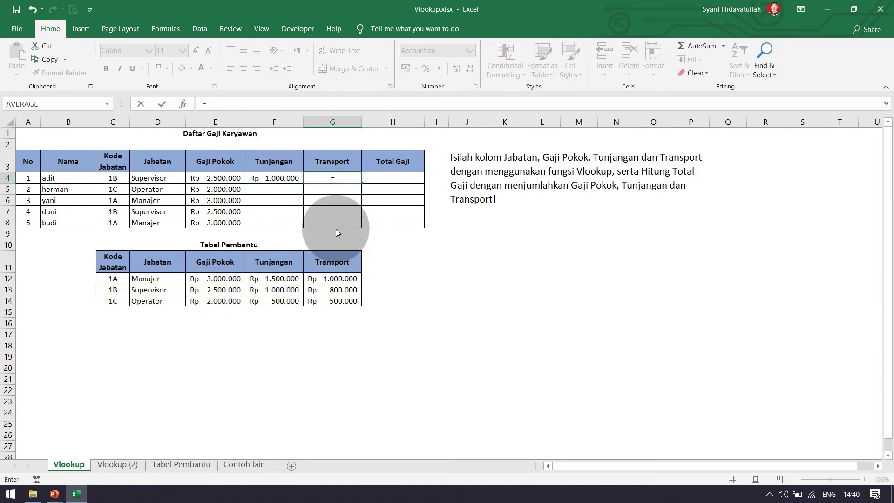
{"action": "type", "text": "vlookup("}
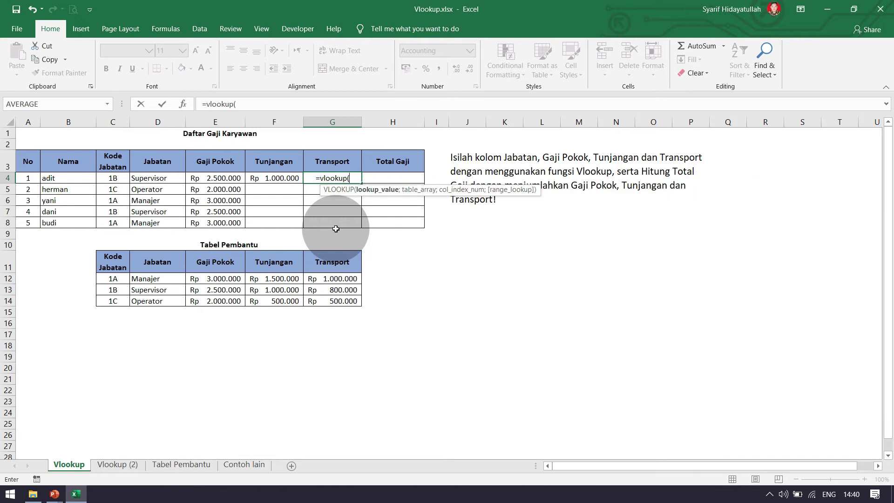
{"action": "left_click", "coordinate": [113, 178]}
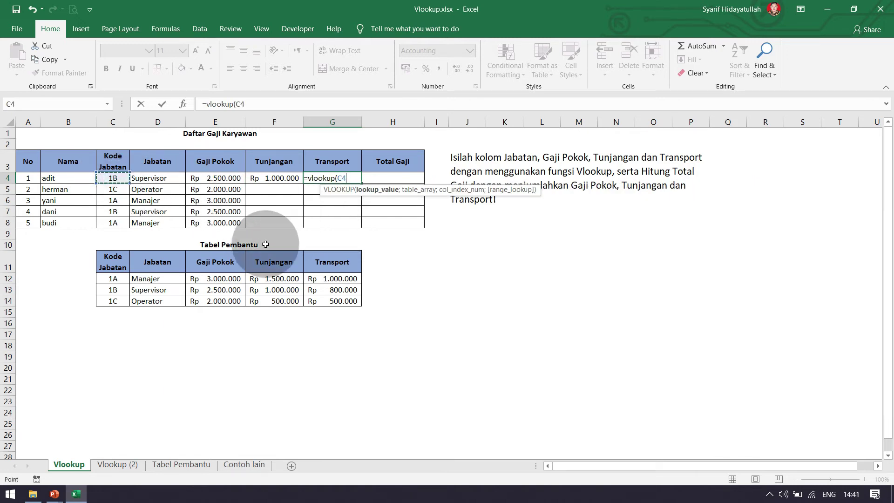
{"action": "type", "text": ";da"}
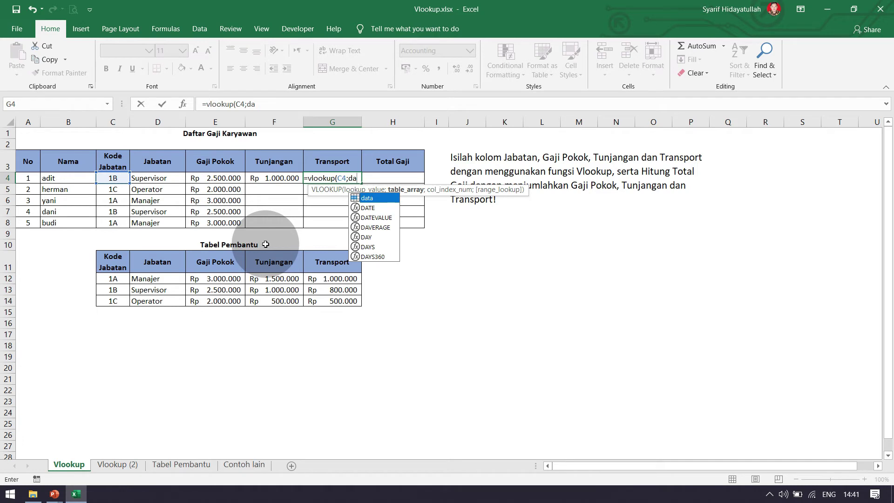
{"action": "key", "text": "Tab"}
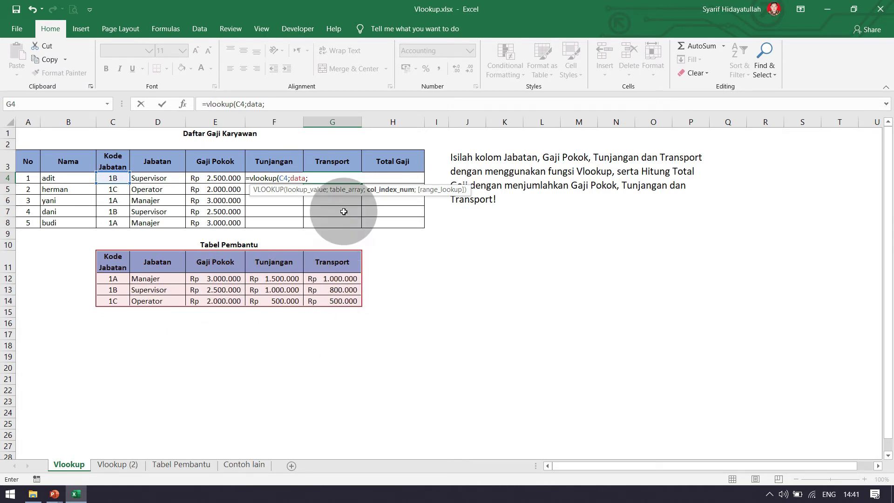
{"action": "type", "text": ")"}
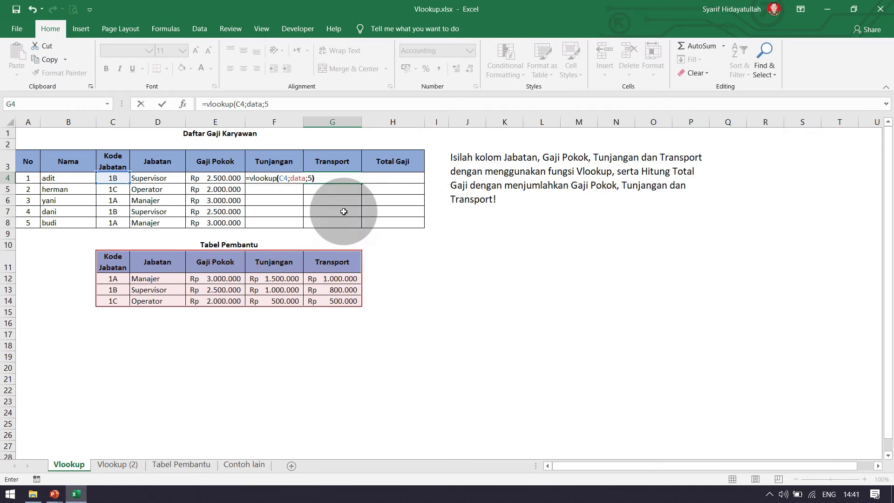
{"action": "key", "text": "Return"}
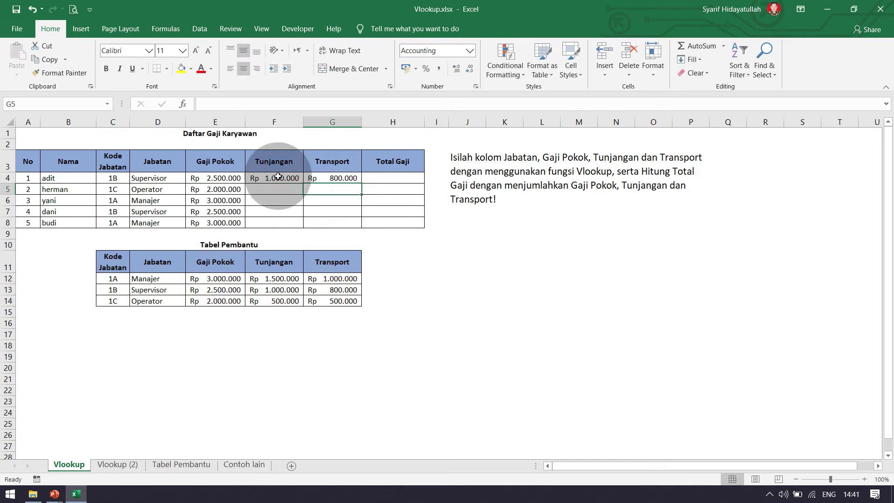
- Calculate Total Gaji in H4 with AutoSum as =SUM(E4:G4)
{"action": "left_click_drag", "start_coordinate": [274, 178], "coordinate": [331, 178]}
{"action": "left_click", "coordinate": [372, 175]}
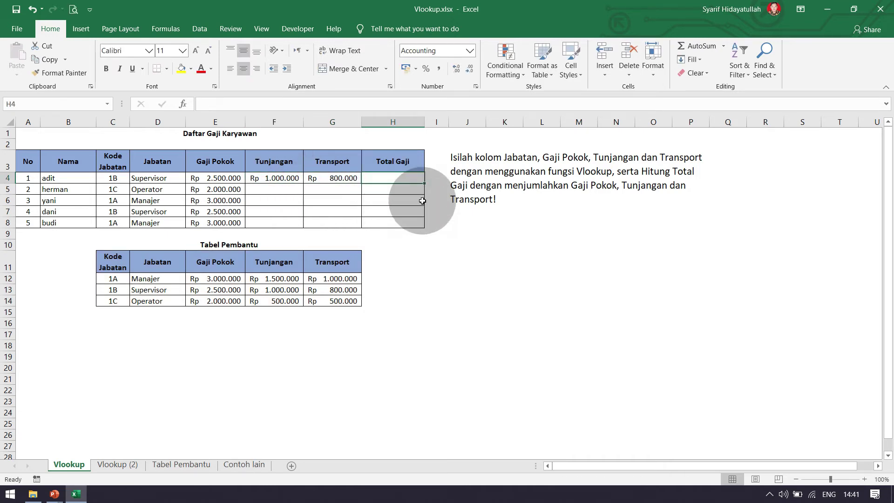
{"action": "type", "text": "="}
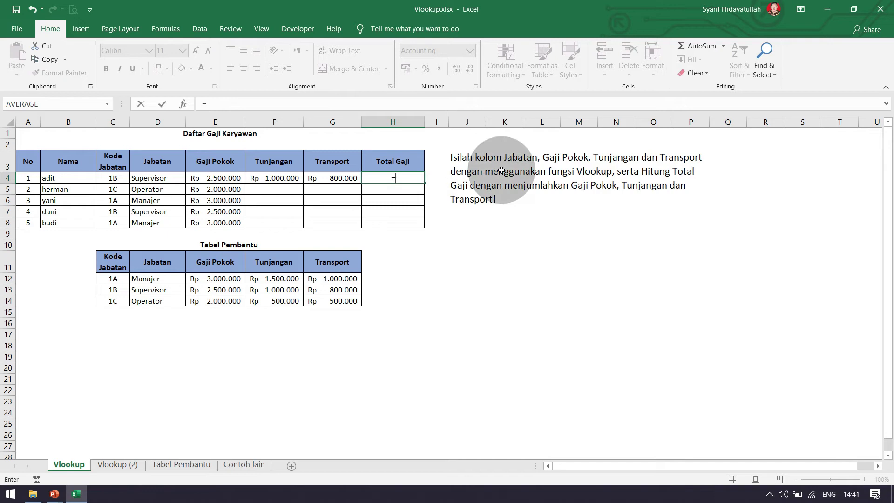
{"action": "key", "text": "Escape"}
{"action": "key", "text": "Escape"}
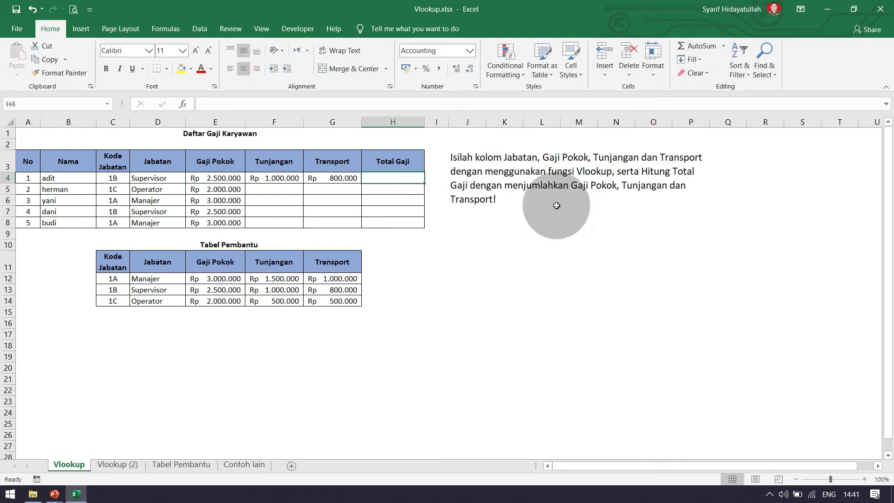
{"action": "left_click", "coordinate": [723, 45]}
{"action": "left_click", "coordinate": [700, 60]}
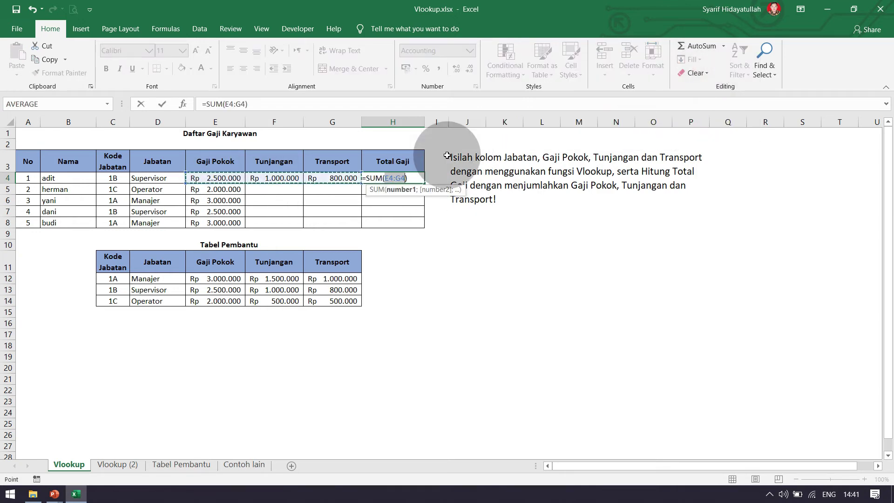
{"action": "key", "text": "Return"}
- Fill the Tunjangan, Transport and Total Gaji formulas from F4:H4 down to row 8 and check the copied Transport formulas
{"action": "left_click", "coordinate": [273, 177]}
{"action": "left_click_drag", "start_coordinate": [273, 177], "coordinate": [423, 226]}
{"action": "left_click", "coordinate": [346, 190]}
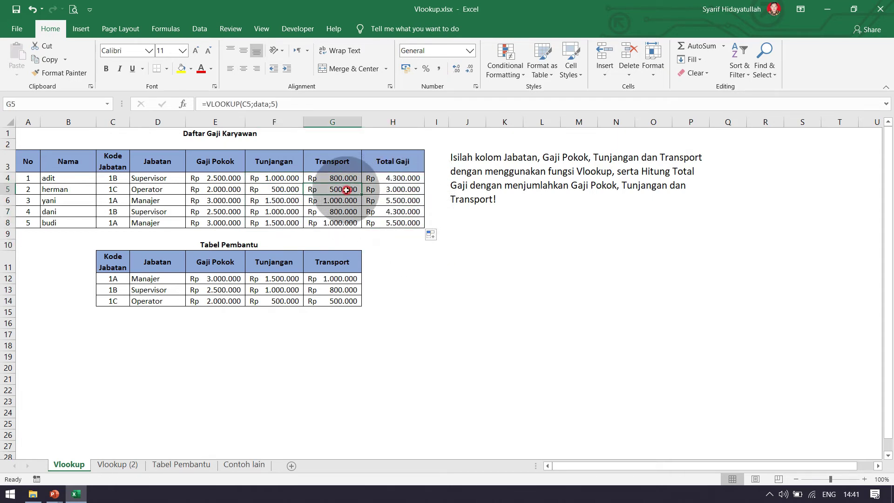
{"action": "left_click", "coordinate": [356, 212]}
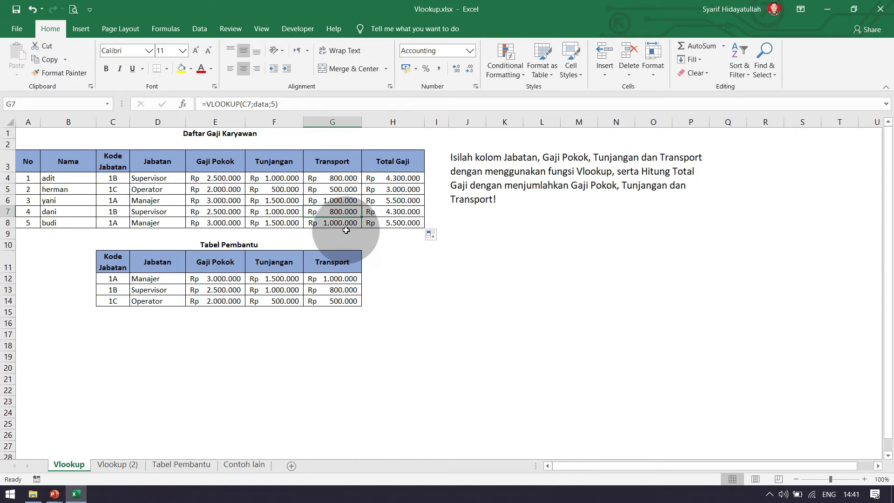
{"action": "left_click", "coordinate": [440, 289]}
{"action": "left_click_drag", "start_coordinate": [87, 248], "coordinate": [376, 368]}
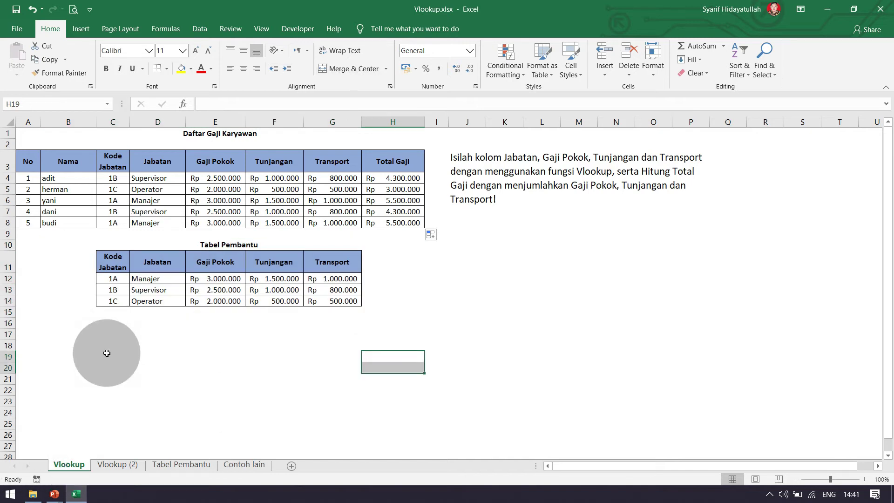
- Compare the empty salary table on the Vlookup (2) sheet with the lookup table on the Tabel Pembantu sheet
{"action": "left_click", "coordinate": [113, 465]}
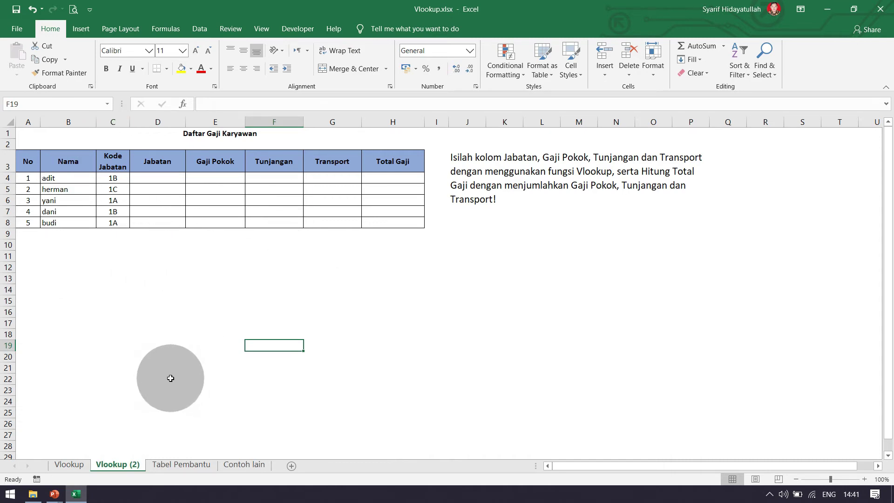
{"action": "left_click", "coordinate": [175, 465]}
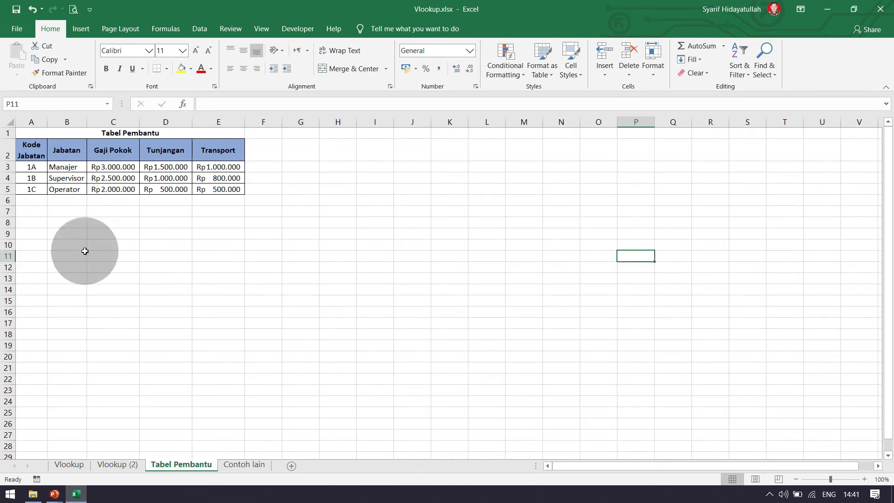
{"action": "left_click", "coordinate": [112, 467]}
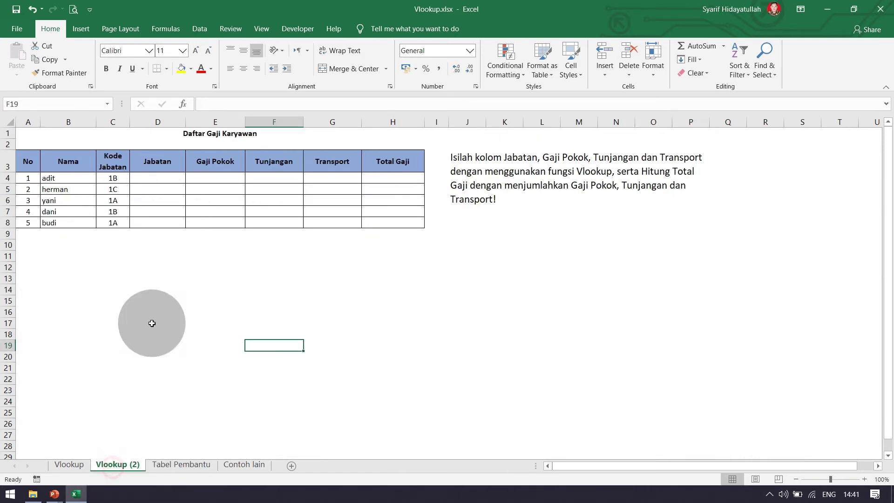
{"action": "left_click", "coordinate": [143, 172]}
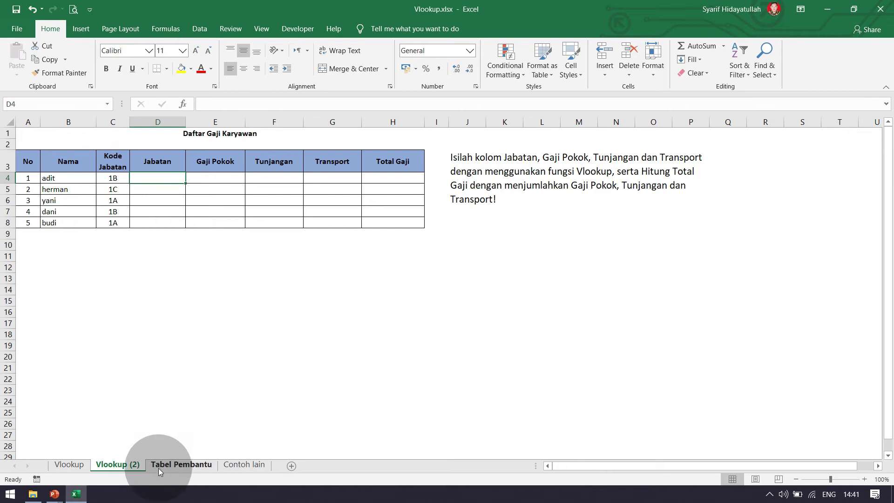
- Name the lookup table range A2:E5 on the Tabel Pembantu sheet, including its header row, "data1"
{"action": "left_click", "coordinate": [170, 465]}
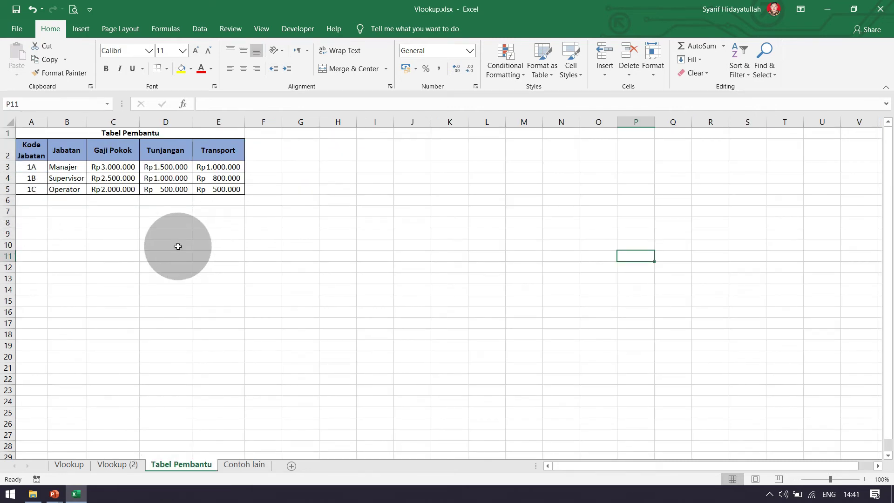
{"action": "left_click_drag", "start_coordinate": [25, 147], "coordinate": [238, 195]}
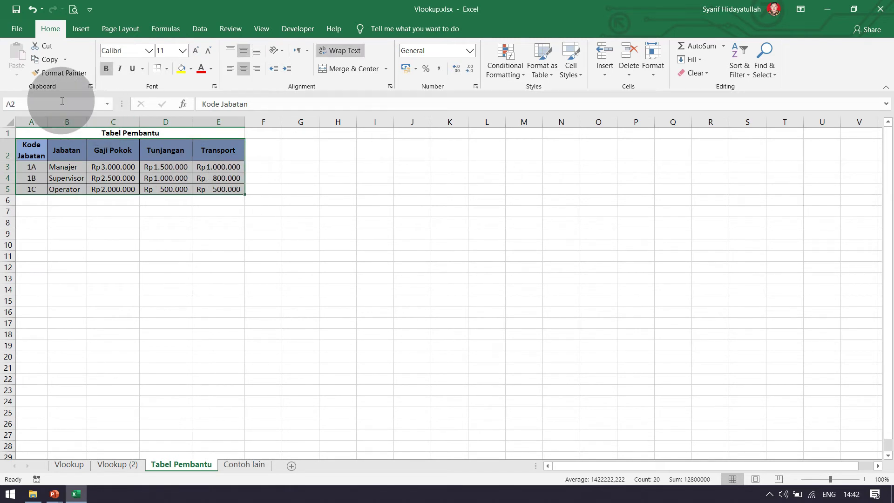
{"action": "left_click", "coordinate": [19, 104]}
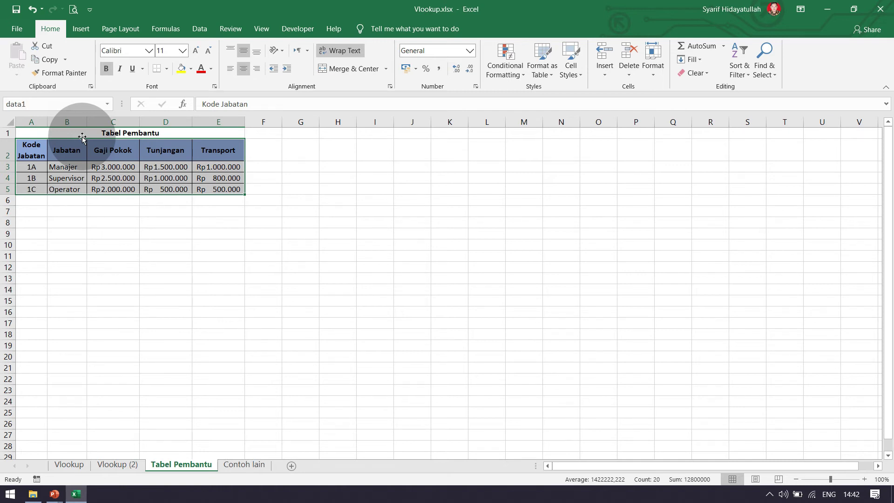
- Recall the named range "data" to check which table it covers on the Vlookup sheet
{"action": "left_click", "coordinate": [107, 103]}
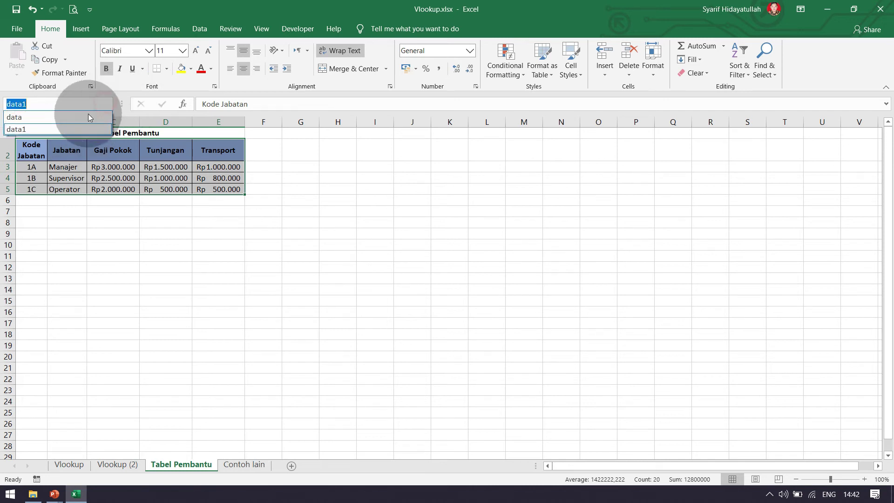
{"action": "left_click", "coordinate": [45, 118]}
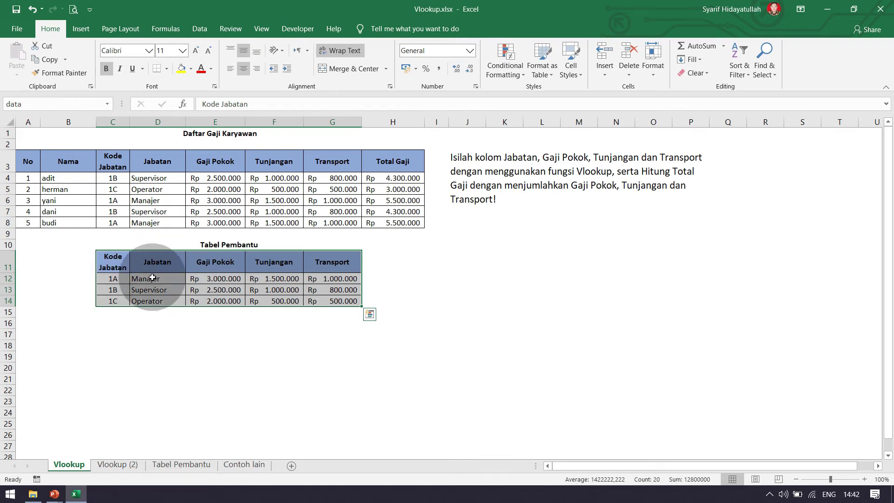
{"action": "left_click", "coordinate": [242, 331]}
{"action": "left_click_drag", "start_coordinate": [113, 263], "coordinate": [345, 307]}
{"action": "left_click", "coordinate": [332, 345]}
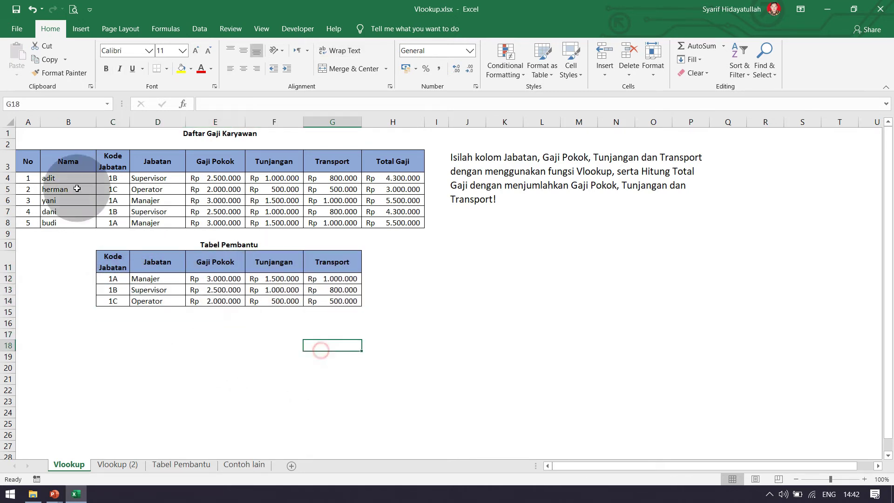
- Recall the named range "data1" to check which table it covers on the Tabel Pembantu sheet
{"action": "left_click", "coordinate": [107, 104]}
{"action": "left_click", "coordinate": [24, 130]}
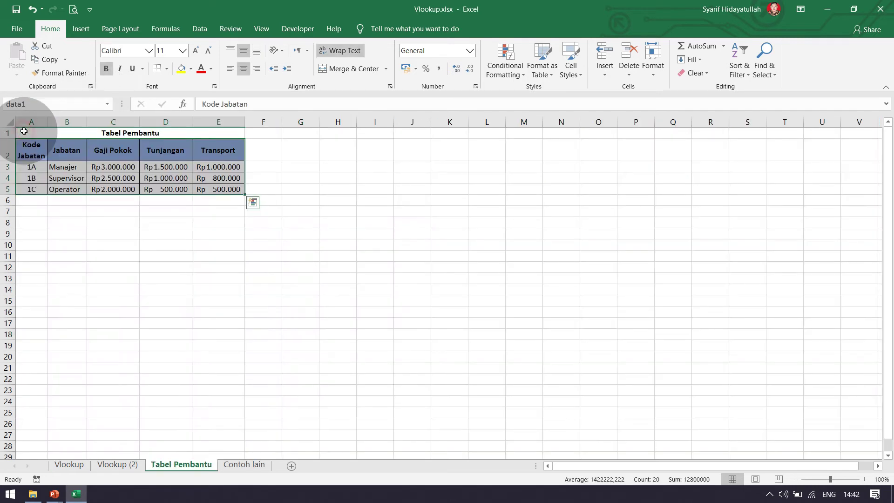
{"action": "left_click", "coordinate": [96, 235]}
{"action": "left_click_drag", "start_coordinate": [32, 146], "coordinate": [260, 189]}
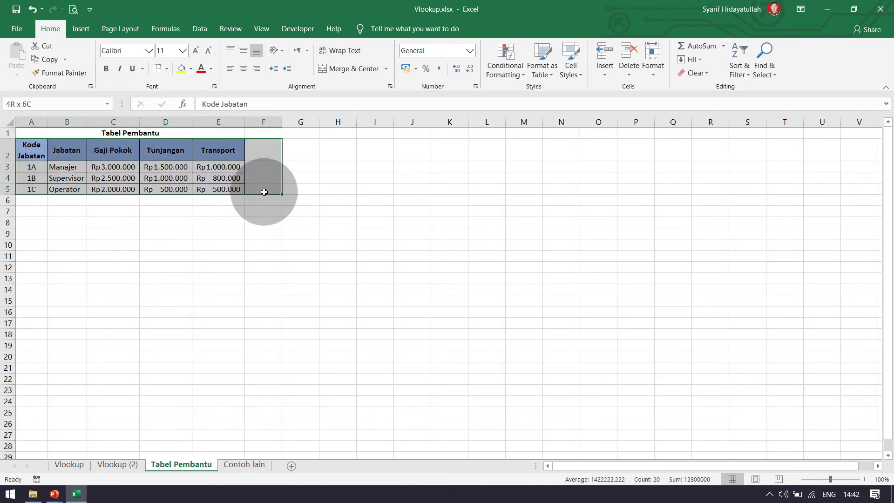
{"action": "left_click", "coordinate": [261, 245]}
{"action": "left_click_drag", "start_coordinate": [74, 212], "coordinate": [112, 223]}
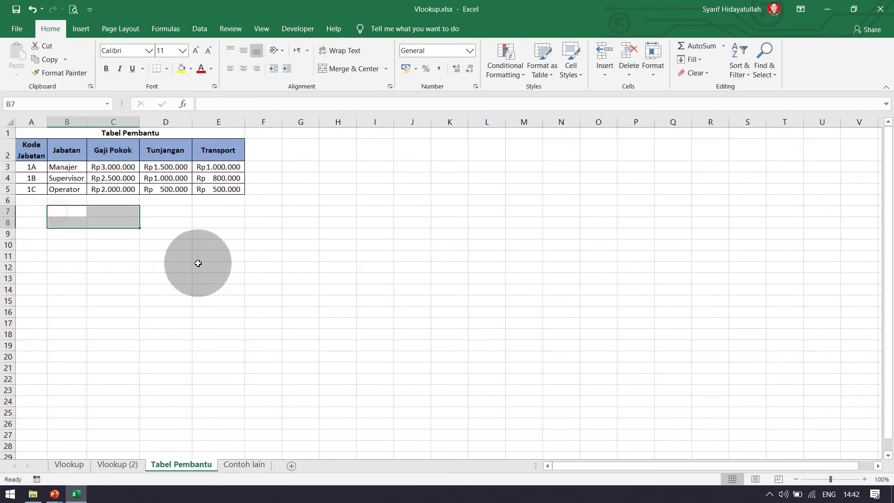
- Enter the formula =VLOOKUP(C4;data1;2) in the first Jabatan cell, D4, on the Vlookup (2) sheet
{"action": "left_click", "coordinate": [114, 467]}
{"action": "left_click", "coordinate": [147, 178]}
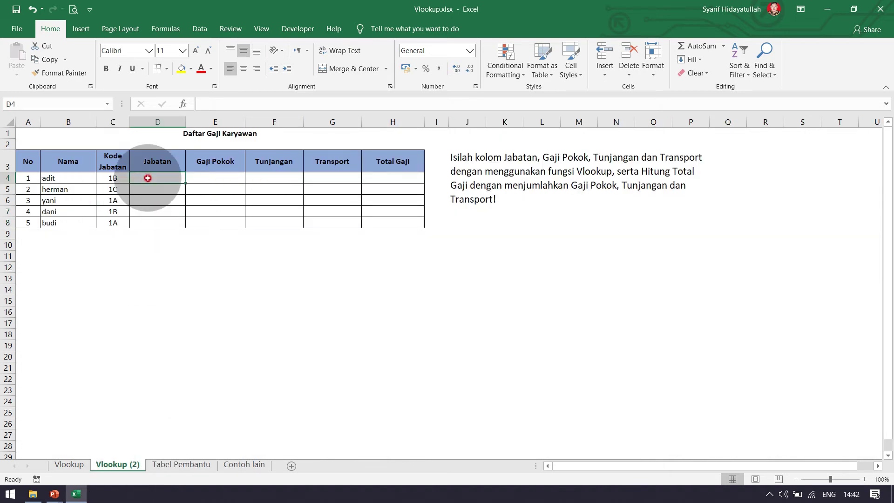
{"action": "type", "text": "="}
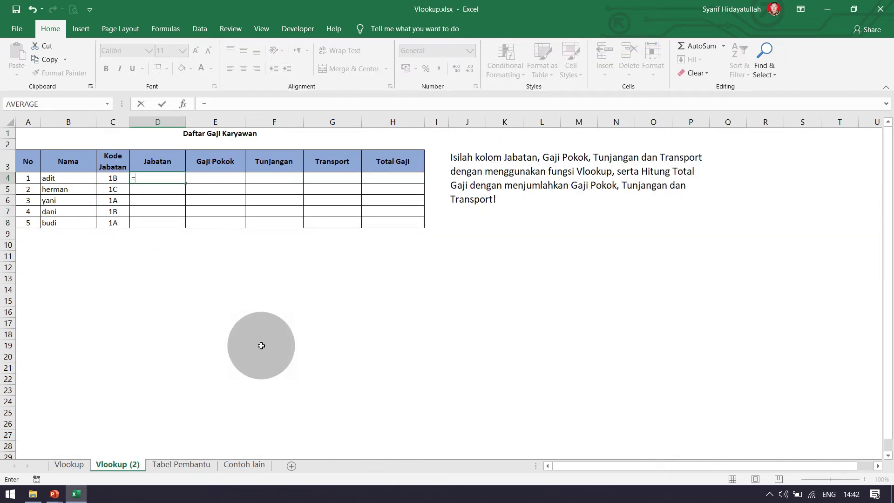
{"action": "type", "text": "vlookup("}
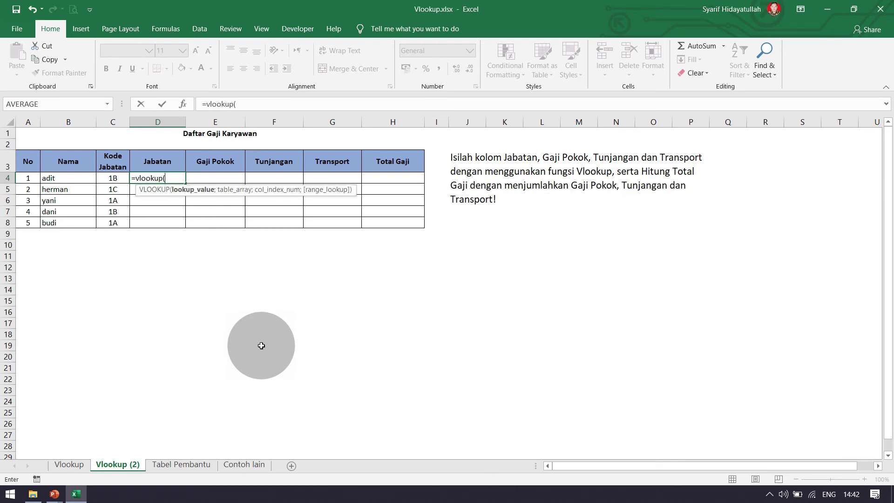
{"action": "left_click", "coordinate": [112, 178]}
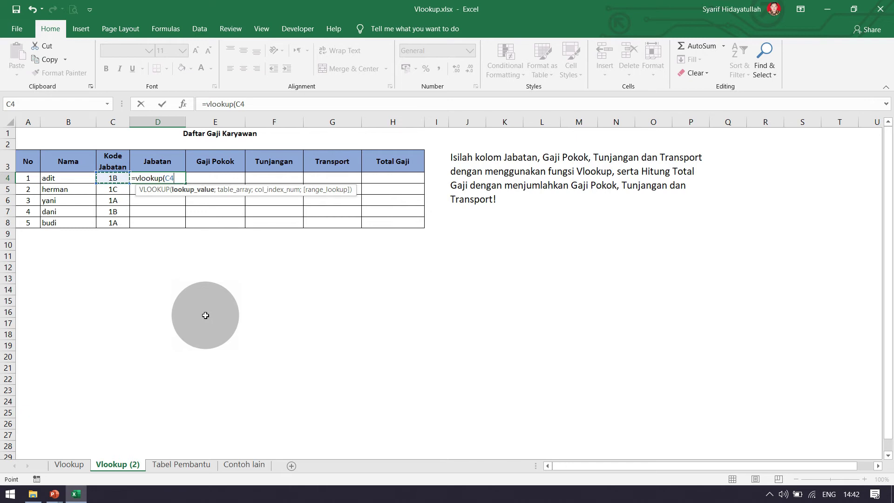
{"action": "type", "text": ";data"}
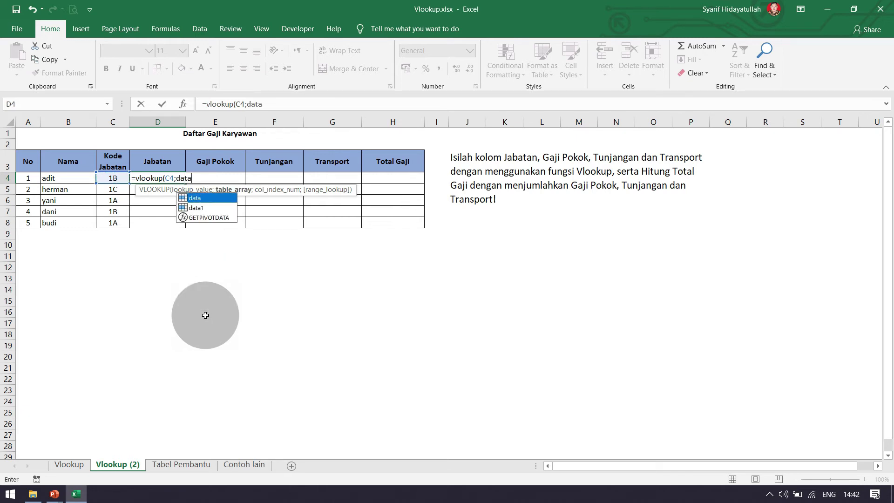
{"action": "type", "text": "1;2"}
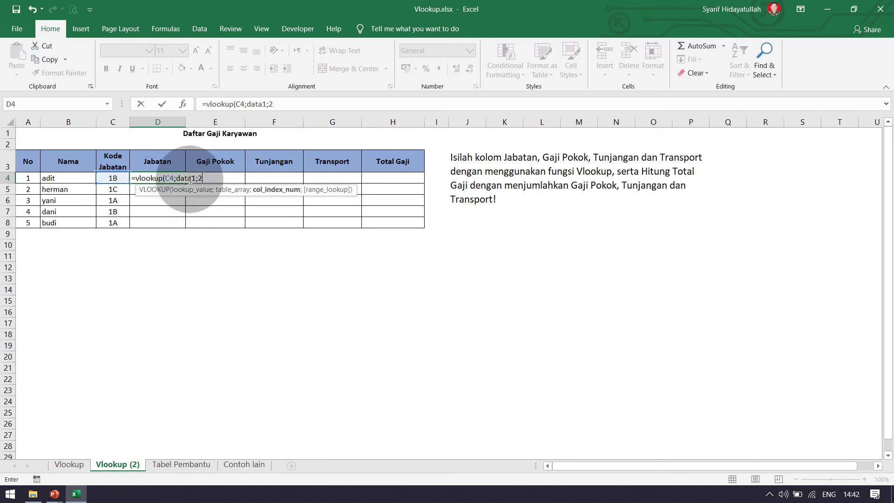
{"action": "type", "text": ")"}
{"action": "key", "text": "ctrl+Return"}
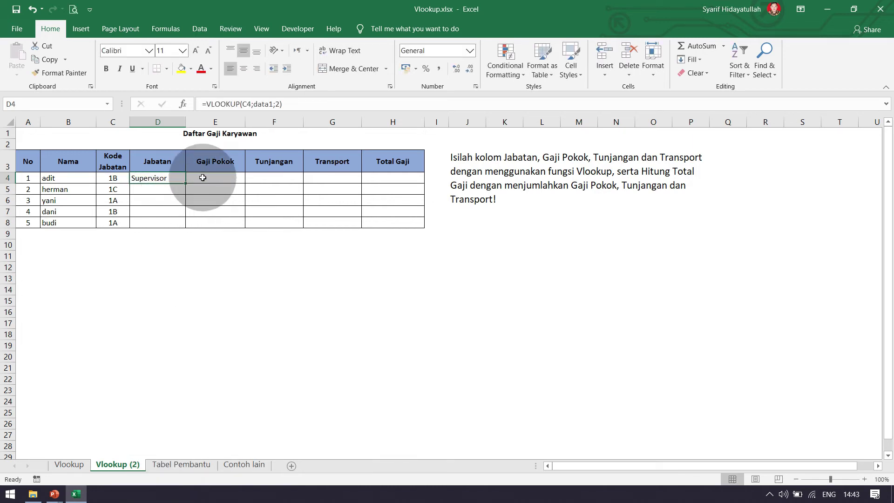
- Examine the order of the lookup table's columns, from Kode Jabatan to Transport, on the Tabel Pembantu sheet
{"action": "left_click", "coordinate": [198, 178]}
{"action": "left_click", "coordinate": [159, 177]}
{"action": "left_click", "coordinate": [174, 464]}
{"action": "left_click", "coordinate": [30, 193]}
{"action": "left_click", "coordinate": [83, 200]}
{"action": "left_click", "coordinate": [109, 200]}
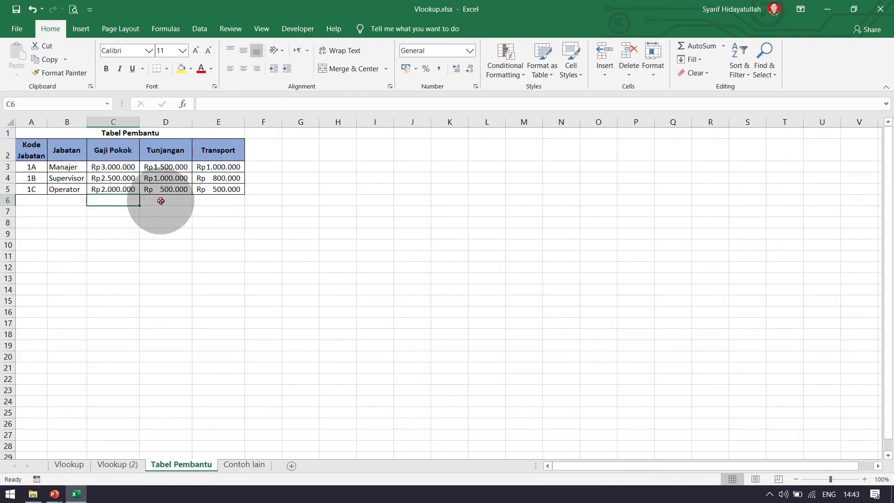
{"action": "left_click", "coordinate": [160, 201]}
{"action": "left_click", "coordinate": [225, 200]}
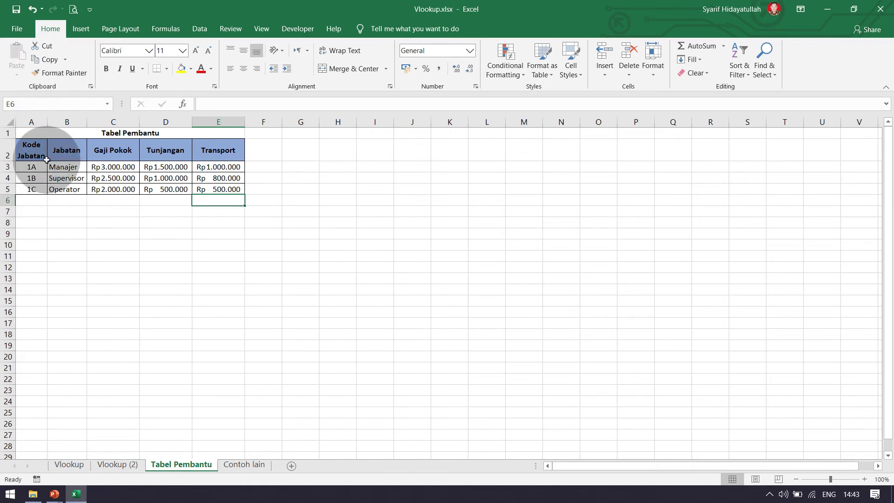
- Number the lookup table's columns 1 to 5 in A6:E6 and compare the numbers with the column headers
{"action": "left_click", "coordinate": [30, 200]}
{"action": "type", "text": "1"}
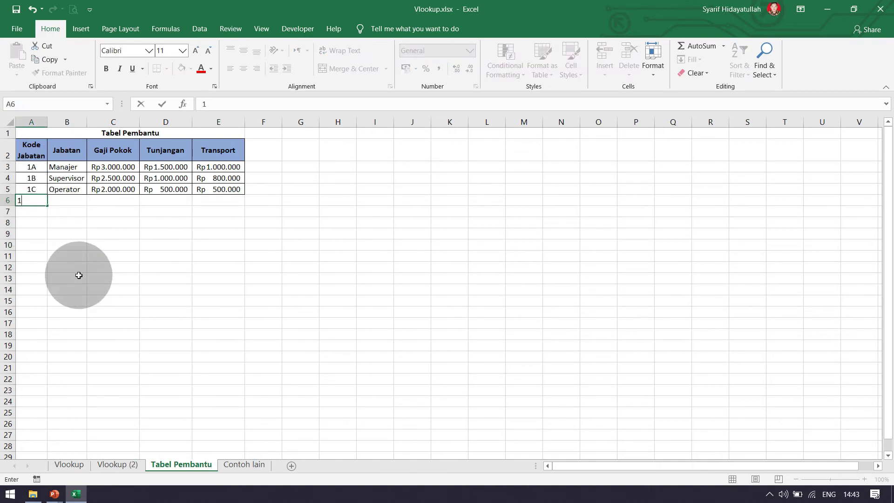
{"action": "key", "text": "Tab"}
{"action": "type", "text": "2"}
{"action": "key", "text": "Left"}
{"action": "key", "text": "shift+Right"}
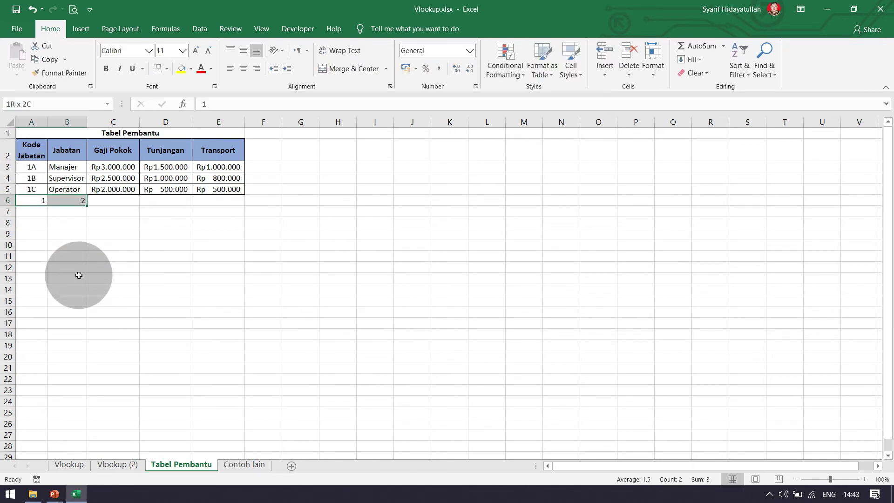
{"action": "left_click_drag", "start_coordinate": [87, 205], "coordinate": [240, 203]}
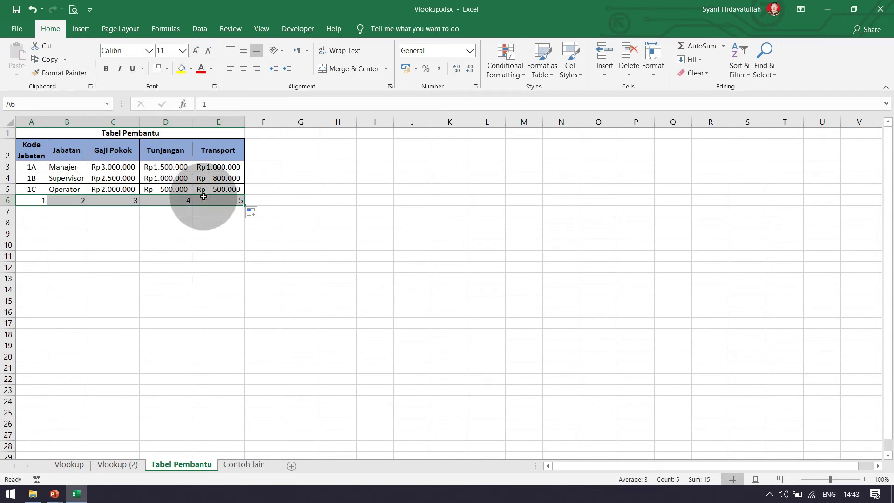
{"action": "left_click", "coordinate": [61, 149]}
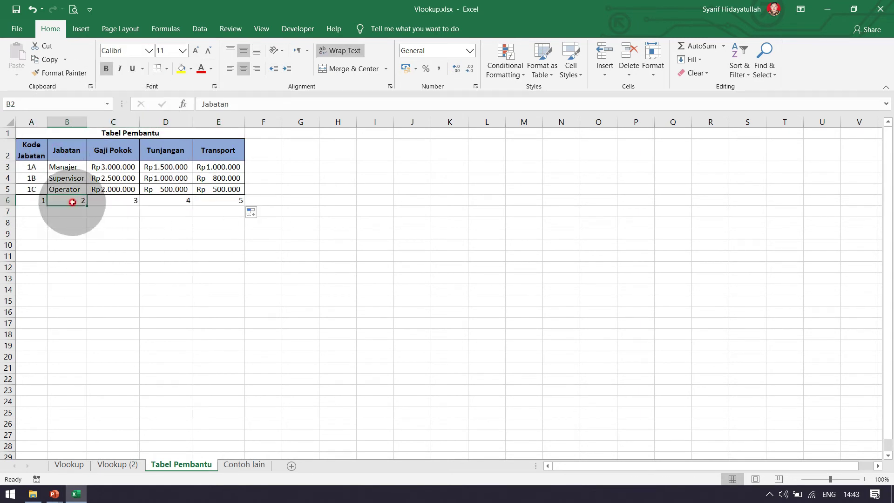
{"action": "left_click", "coordinate": [72, 201]}
{"action": "left_click", "coordinate": [107, 158]}
{"action": "left_click", "coordinate": [168, 204]}
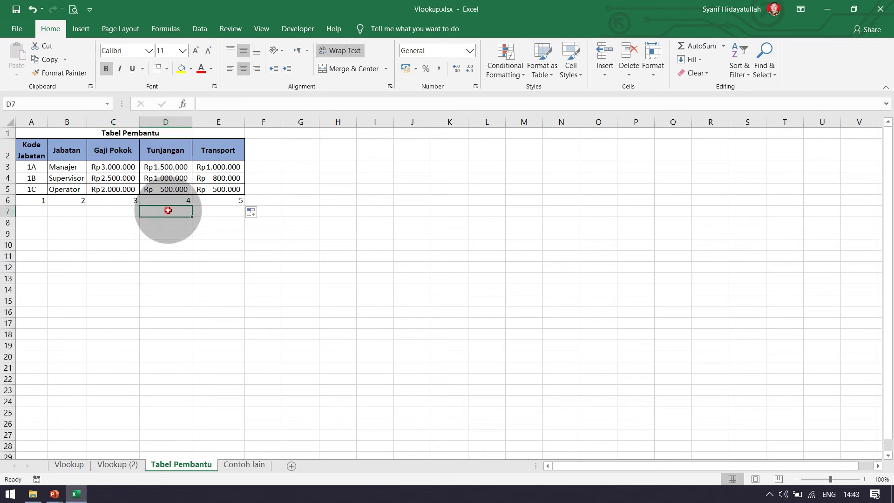
- Enter the formula =VLOOKUP(C4;data1;3) in the first Gaji Pokok cell, E4, on the Vlookup (2) sheet
{"action": "left_click", "coordinate": [114, 465]}
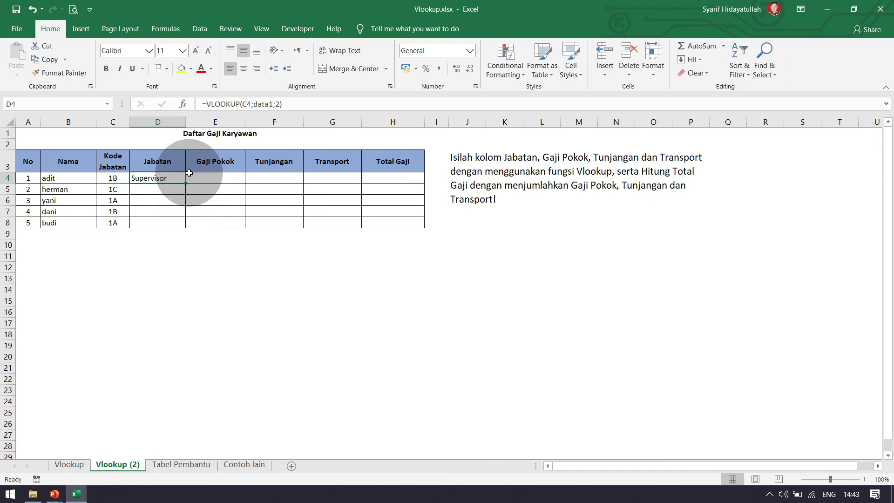
{"action": "left_click", "coordinate": [209, 177]}
{"action": "type", "text": "="}
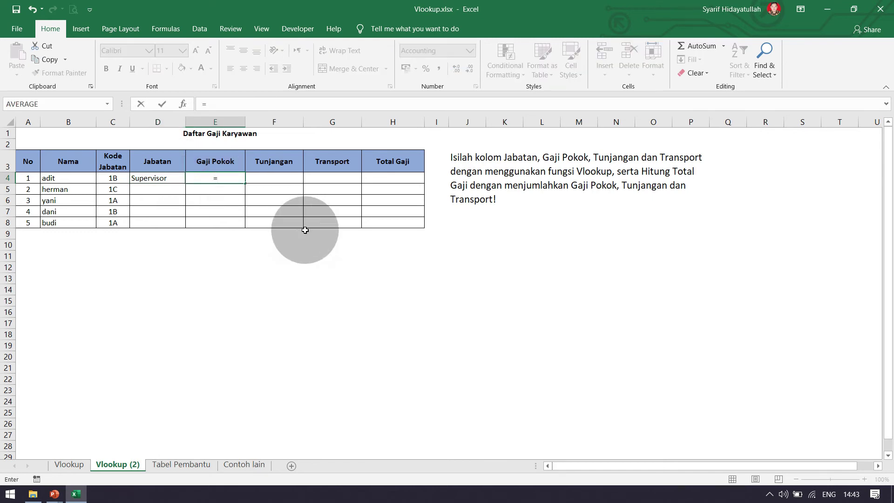
{"action": "type", "text": "vlookup"}
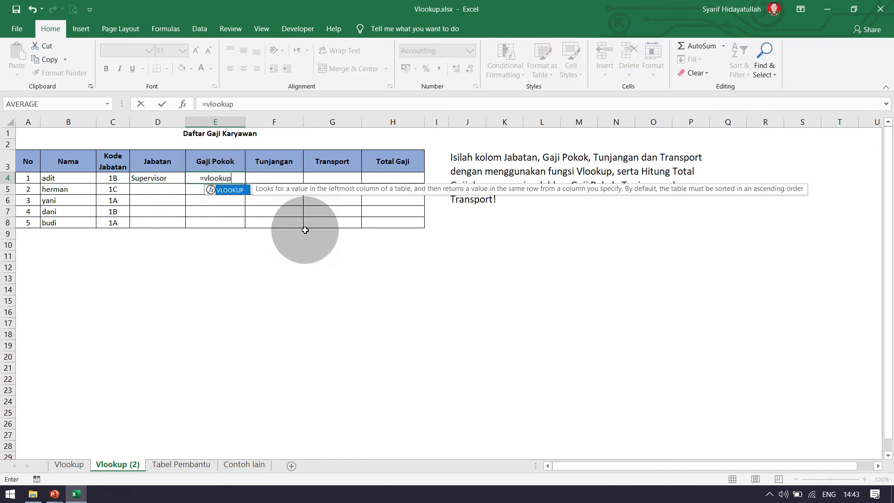
{"action": "type", "text": "("}
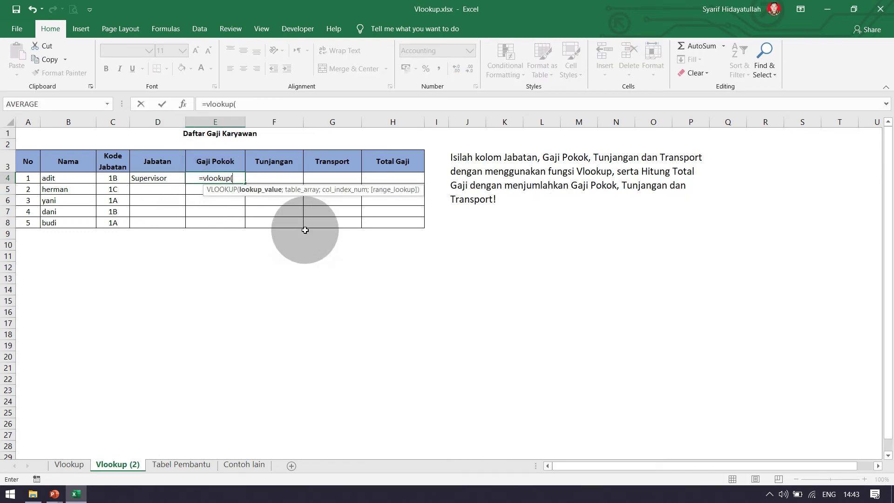
{"action": "left_click", "coordinate": [123, 178]}
{"action": "type", "text": ";"}
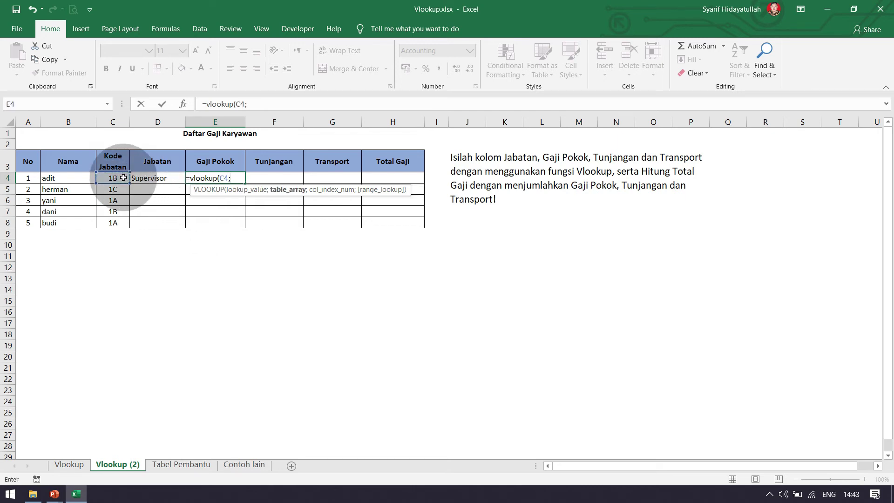
{"action": "type", "text": "data1"}
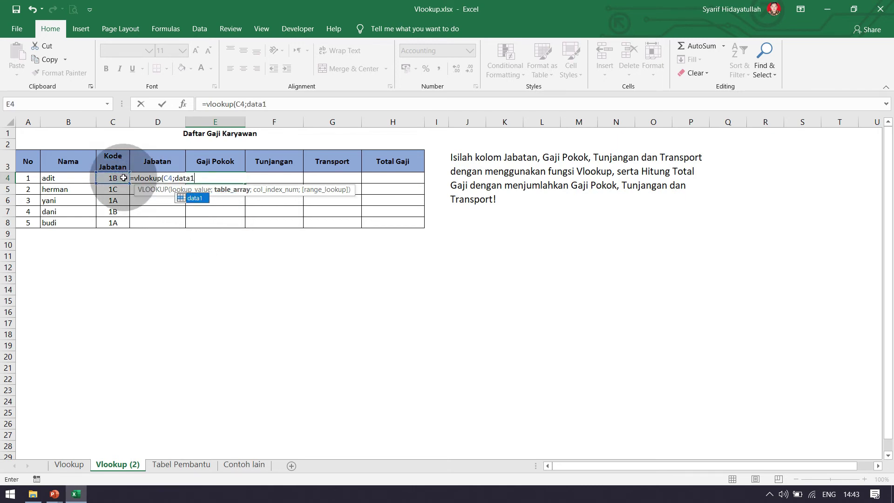
{"action": "type", "text": ";"}
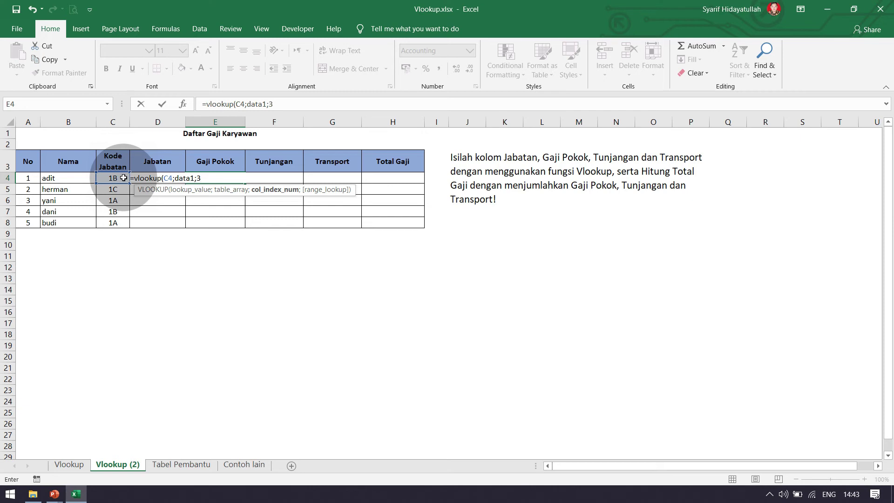
{"action": "type", "text": "3)"}
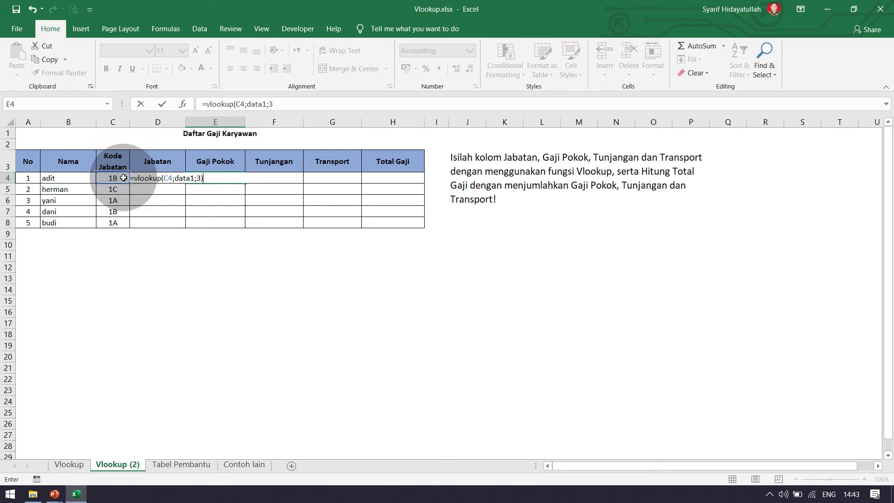
{"action": "key", "text": "ctrl+Return"}
- Enter the formula =VLOOKUP(C4;data1;4) in the first Tunjangan cell, F4
{"action": "key", "text": "Right"}
{"action": "key", "text": "F2"}
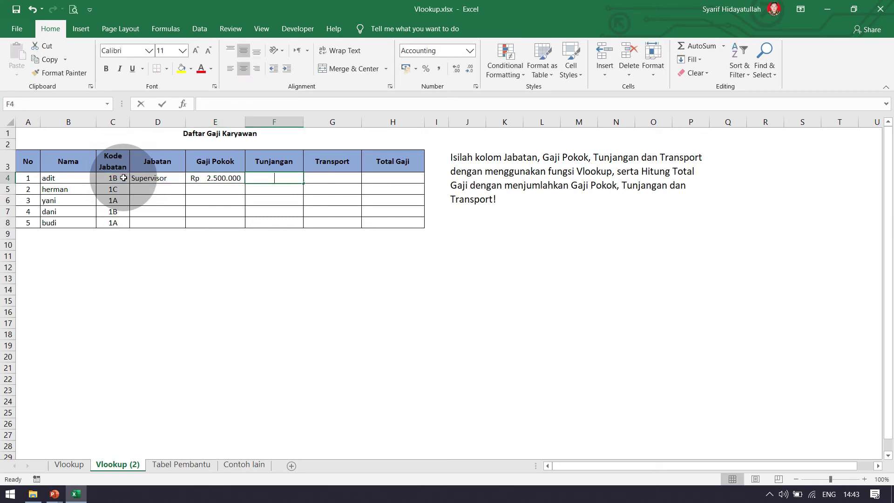
{"action": "type", "text": "=vlookup"}
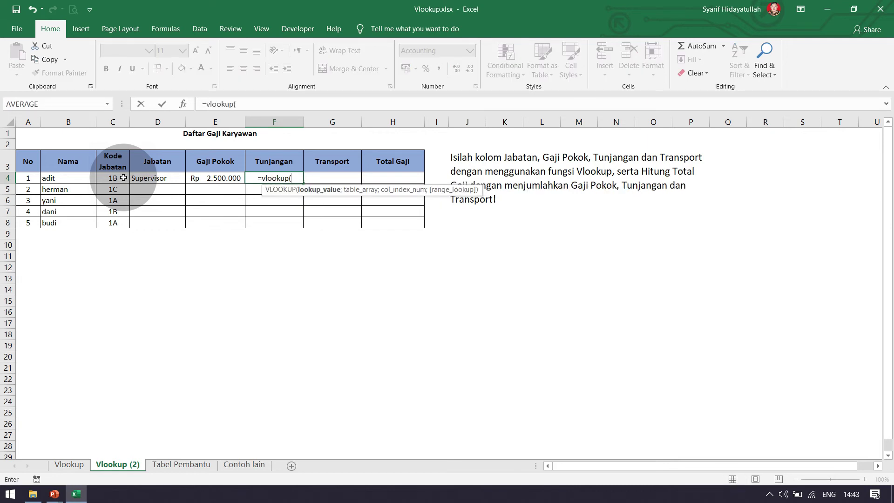
{"action": "type", "text": "("}
{"action": "left_click", "coordinate": [114, 179]}
{"action": "type", "text": ";data"}
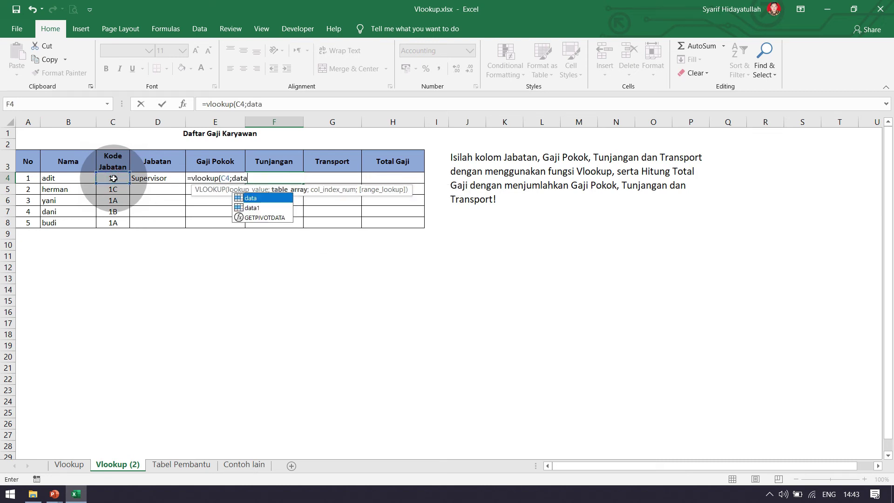
{"action": "type", "text": "1"}
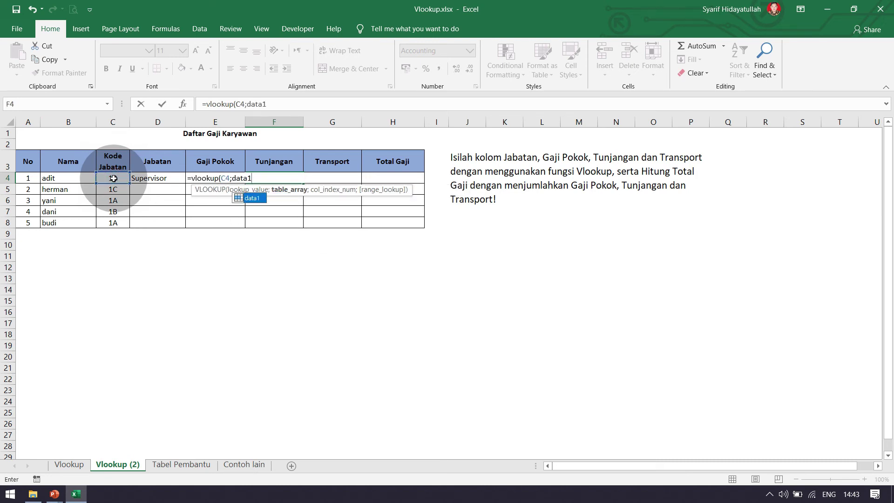
{"action": "type", "text": ";"}
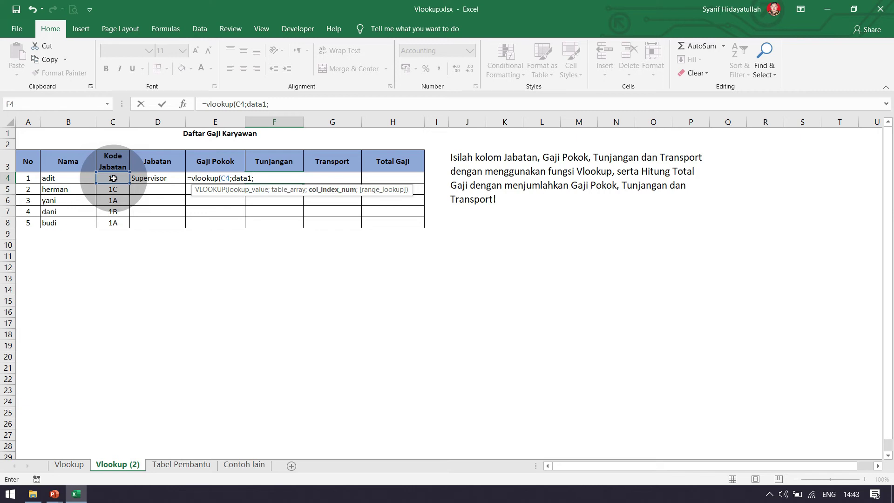
{"action": "type", "text": "4)"}
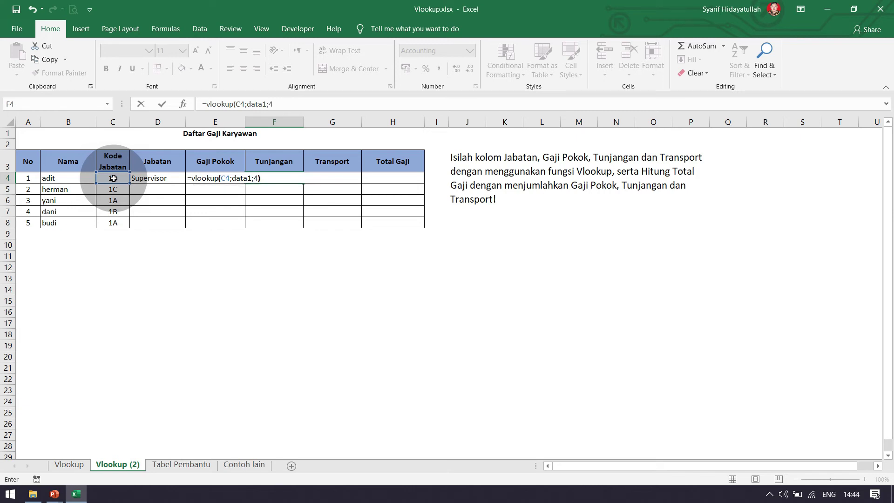
{"action": "key", "text": "Return"}
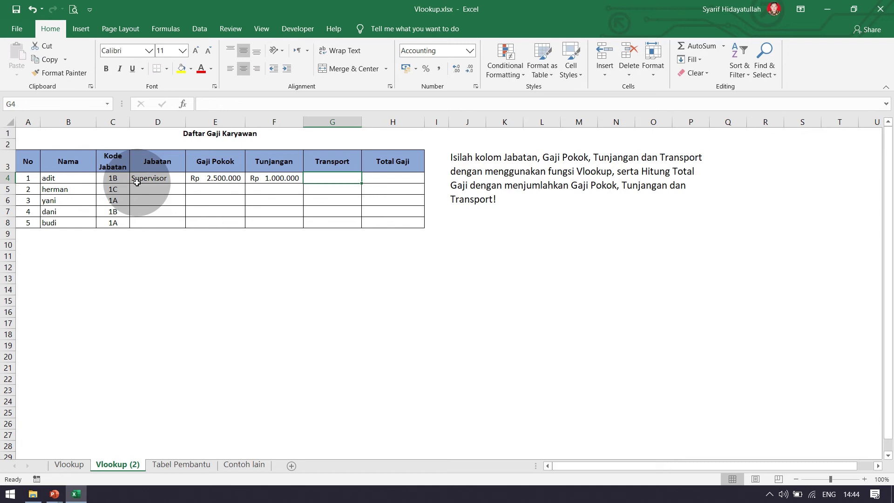
- Enter the formula =VLOOKUP(C4;data1;5) in the first Transport cell, G4
{"action": "left_click", "coordinate": [345, 176]}
{"action": "type", "text": "="}
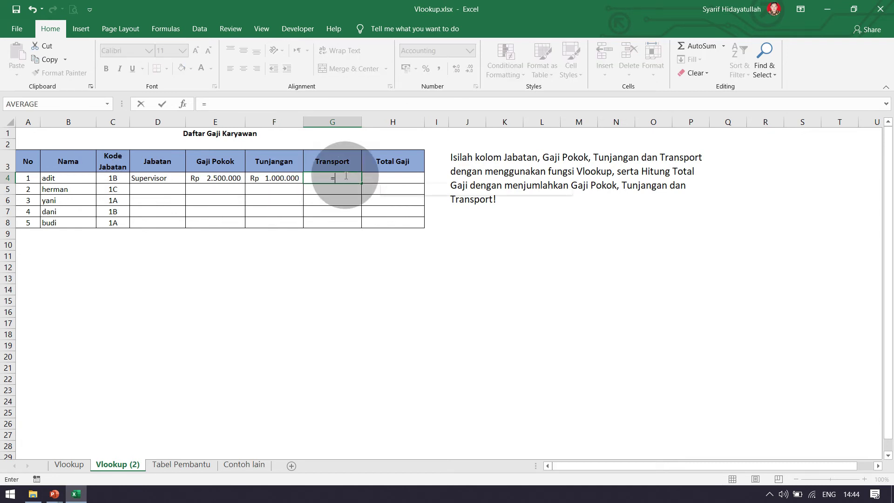
{"action": "type", "text": "vlookup("}
{"action": "left_click", "coordinate": [108, 180]}
{"action": "type", "text": ";data1;"}
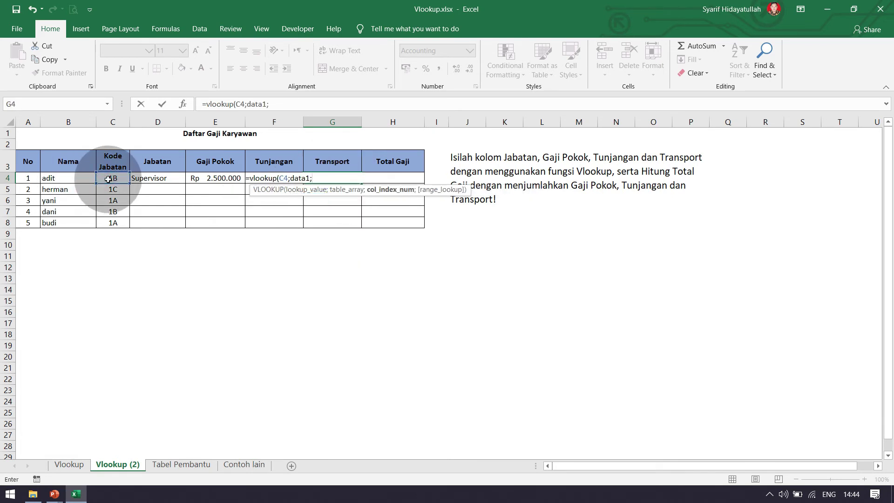
{"action": "type", "text": "5)"}
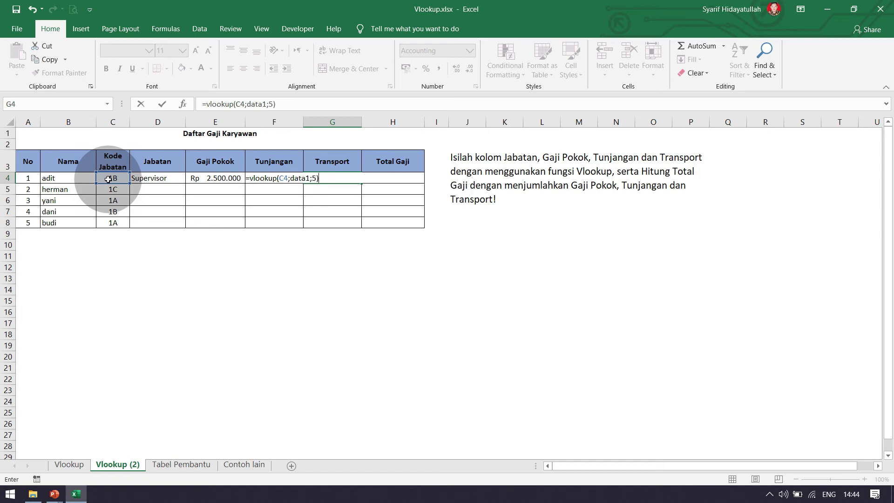
{"action": "key", "text": "Return"}
- Fill the lookup formulas in D4:G4 down to row 8 for all employees
{"action": "left_click_drag", "start_coordinate": [140, 180], "coordinate": [358, 224]}
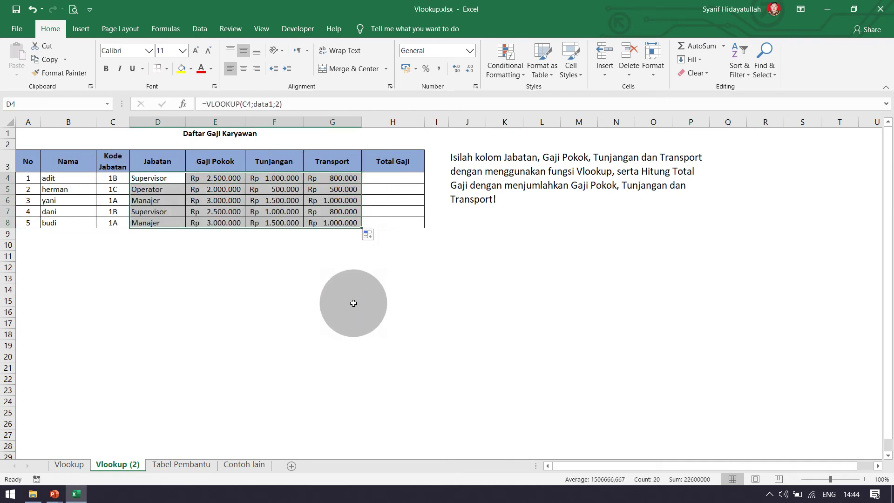
{"action": "left_click", "coordinate": [151, 201]}
{"action": "left_click", "coordinate": [158, 245]}
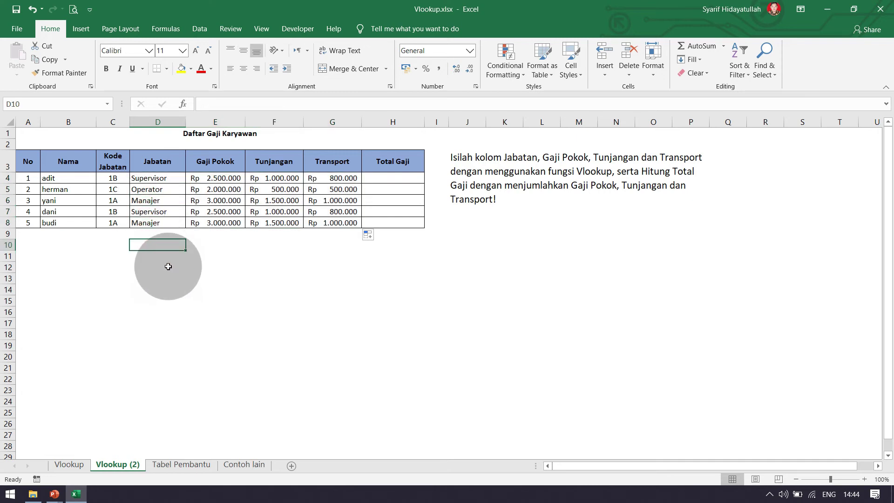
- Open the Contoh lain sheet and examine the empty Predikat column and the Tabel Predikat lookup table
{"action": "left_click", "coordinate": [237, 465]}
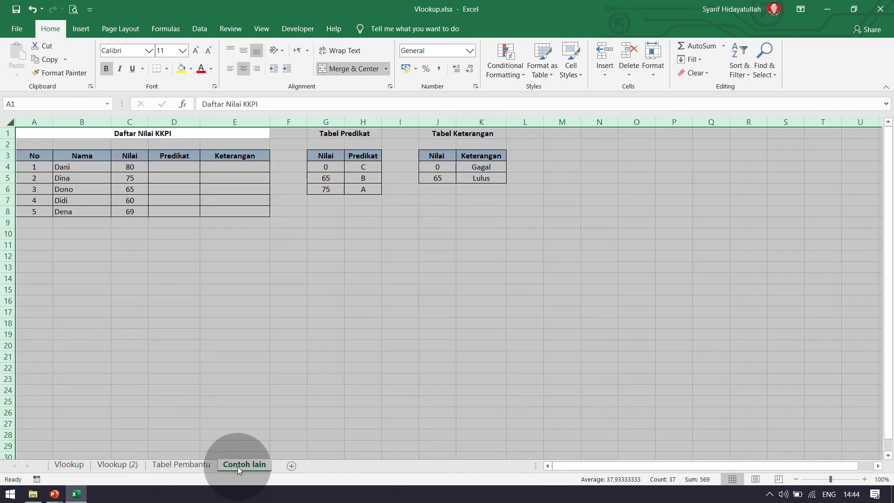
{"action": "left_click", "coordinate": [243, 313]}
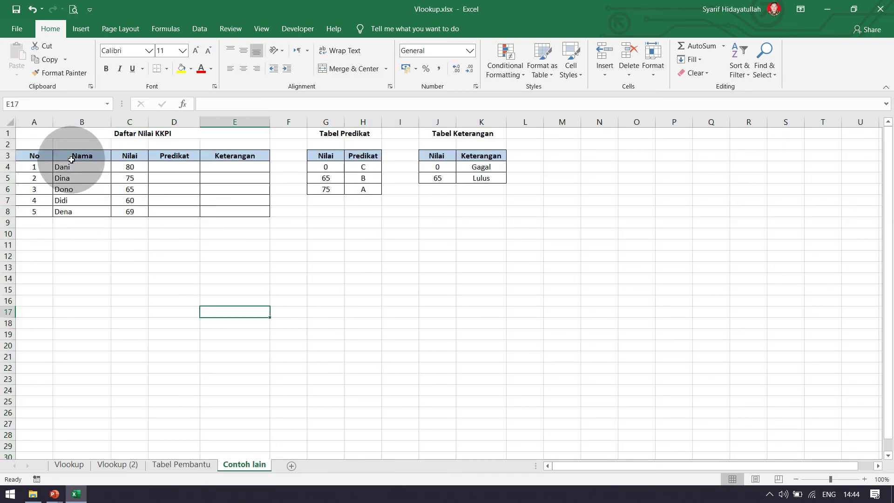
{"action": "left_click_drag", "start_coordinate": [175, 156], "coordinate": [179, 211]}
{"action": "left_click_drag", "start_coordinate": [326, 155], "coordinate": [367, 189]}
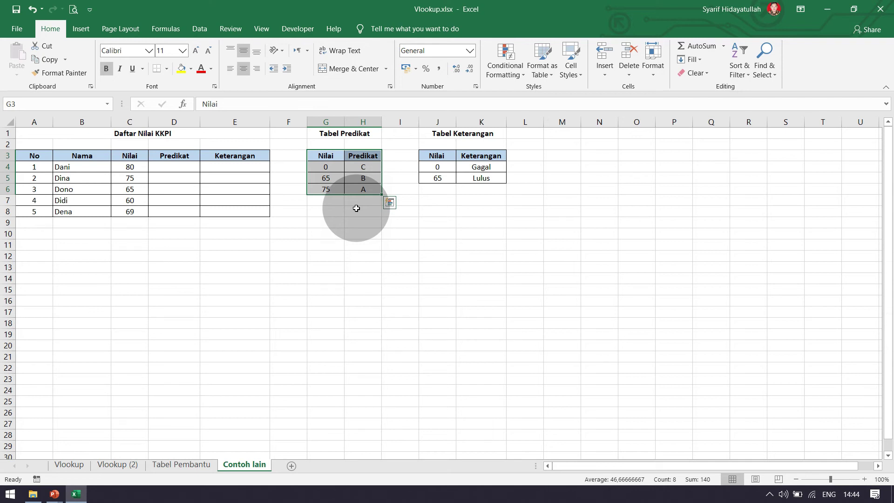
- Examine the Nilai thresholds in the first column of Tabel Predikat and the order in which they are sorted
{"action": "left_click", "coordinate": [325, 165]}
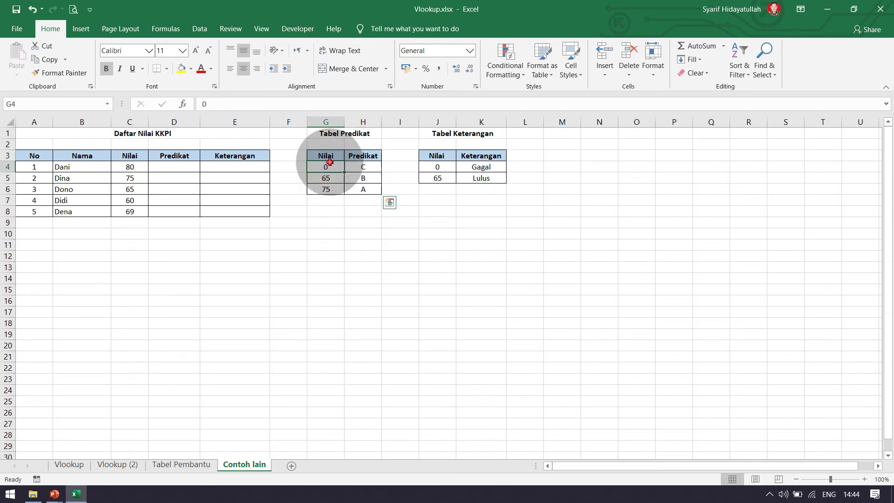
{"action": "mouse_move", "coordinate": [328, 168]}
{"action": "left_mouse_down"}
{"action": "mouse_move", "coordinate": [332, 182]}
{"action": "mouse_move", "coordinate": [329, 168]}
{"action": "left_mouse_up"}
{"action": "left_click", "coordinate": [326, 200]}
{"action": "left_click", "coordinate": [329, 167]}
{"action": "left_click", "coordinate": [328, 178]}
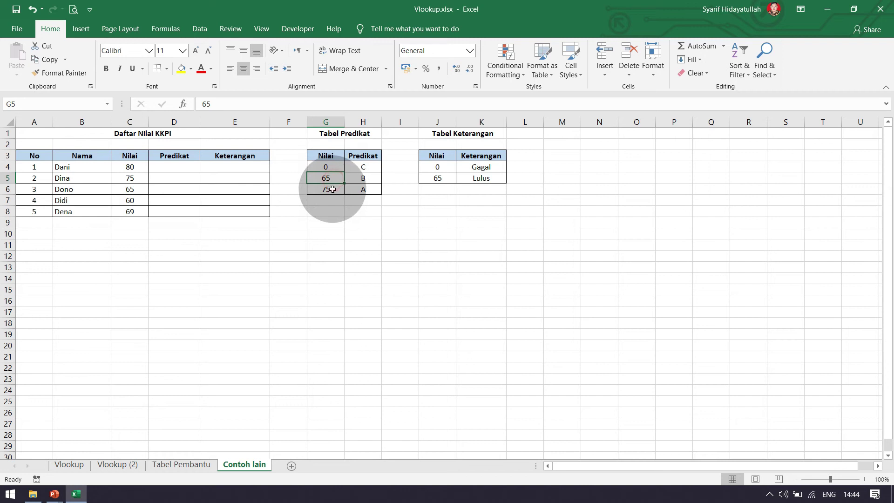
{"action": "left_click_drag", "start_coordinate": [328, 169], "coordinate": [333, 216]}
{"action": "left_click", "coordinate": [329, 223]}
{"action": "left_click", "coordinate": [179, 168]}
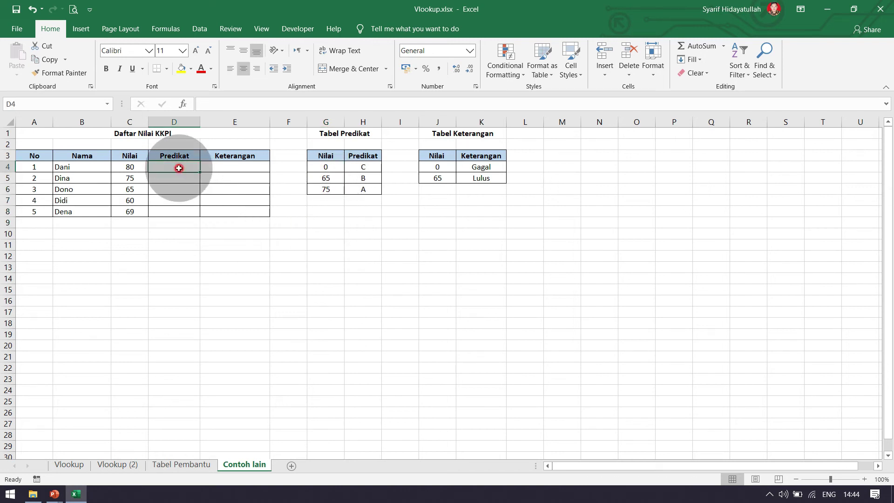
{"action": "left_click", "coordinate": [373, 245]}
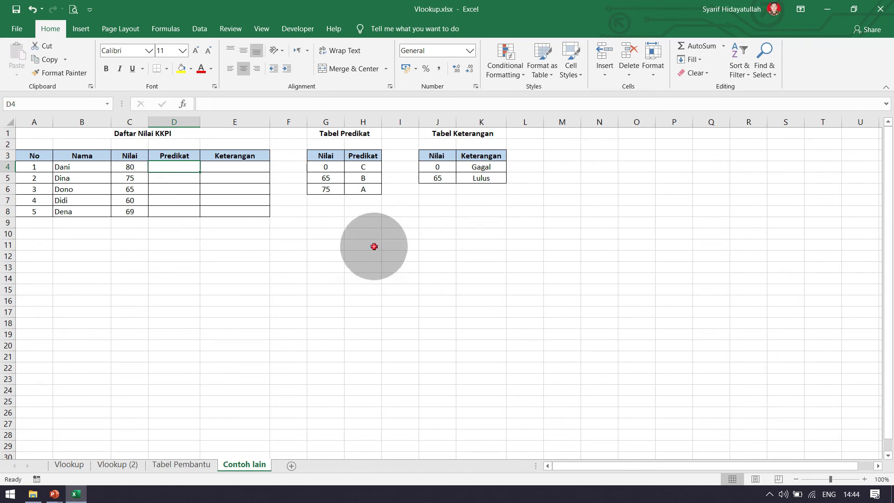
- Name the Tabel Predikat range G3:H6 predikat and check the name by selecting the range with it
{"action": "left_click_drag", "start_coordinate": [319, 153], "coordinate": [353, 186]}
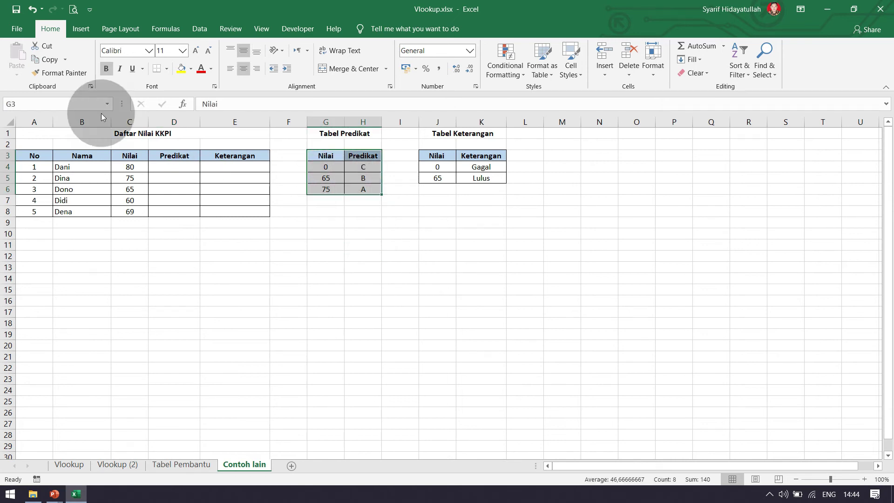
{"action": "left_click", "coordinate": [83, 105]}
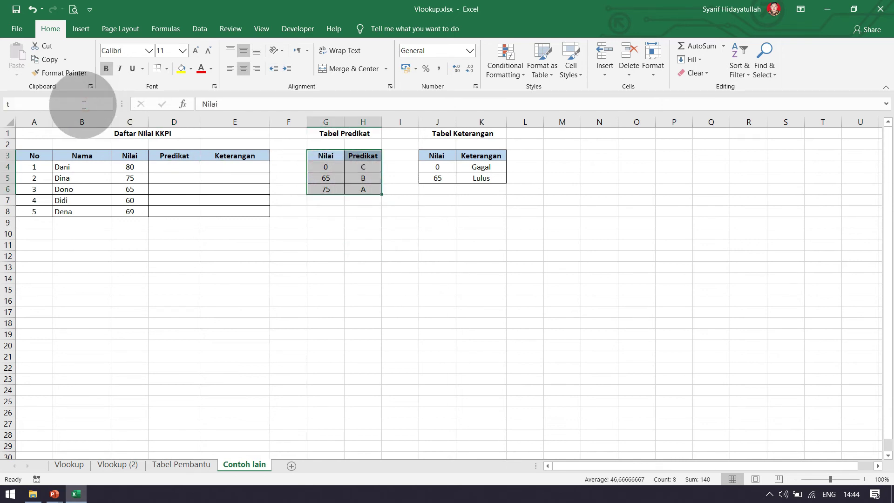
{"action": "type", "text": "predikat"}
{"action": "key", "text": "Return"}
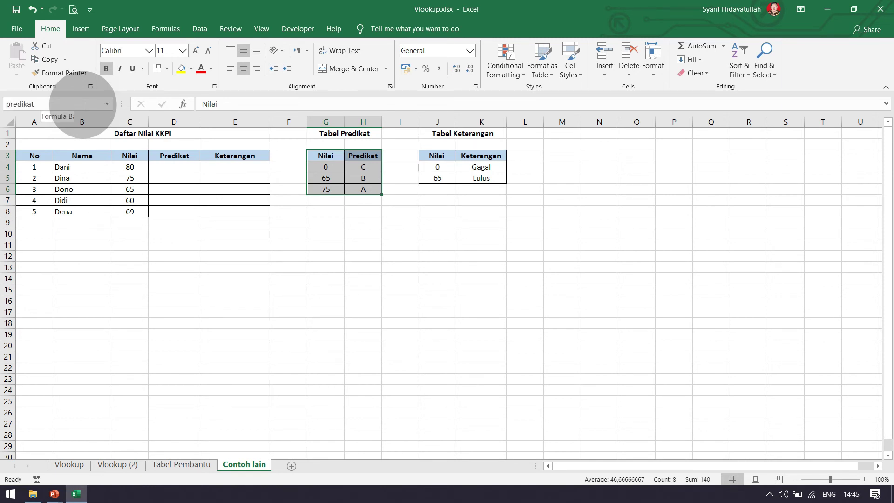
{"action": "left_click", "coordinate": [336, 178]}
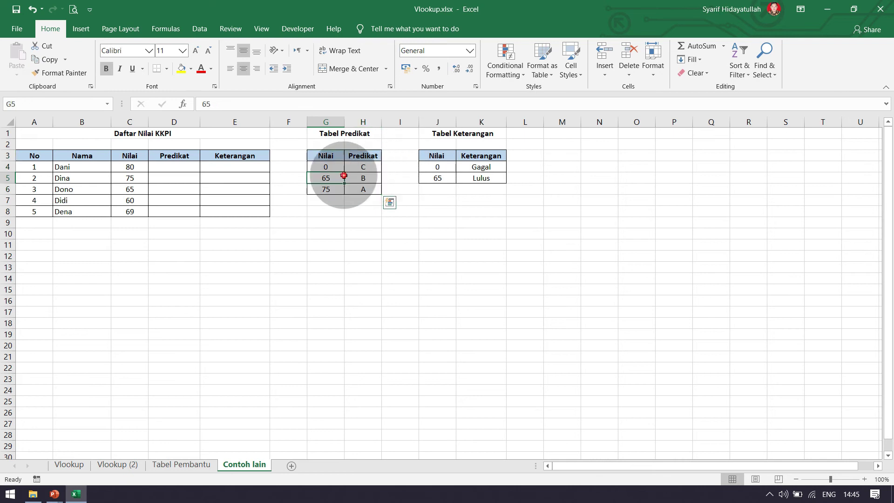
{"action": "left_click", "coordinate": [107, 104]}
{"action": "left_click", "coordinate": [47, 141]}
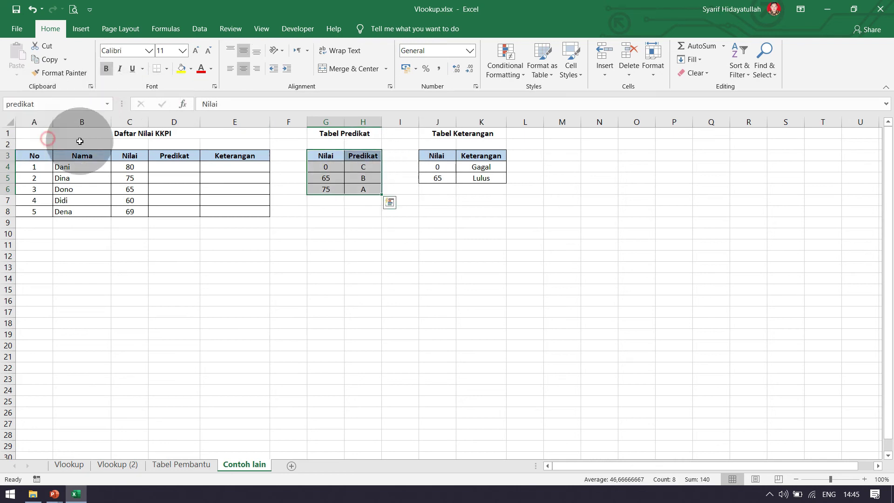
- Name the Tabel Keterangan range J3:K5 ket
{"action": "left_click_drag", "start_coordinate": [435, 156], "coordinate": [488, 176]}
{"action": "left_click", "coordinate": [31, 99]}
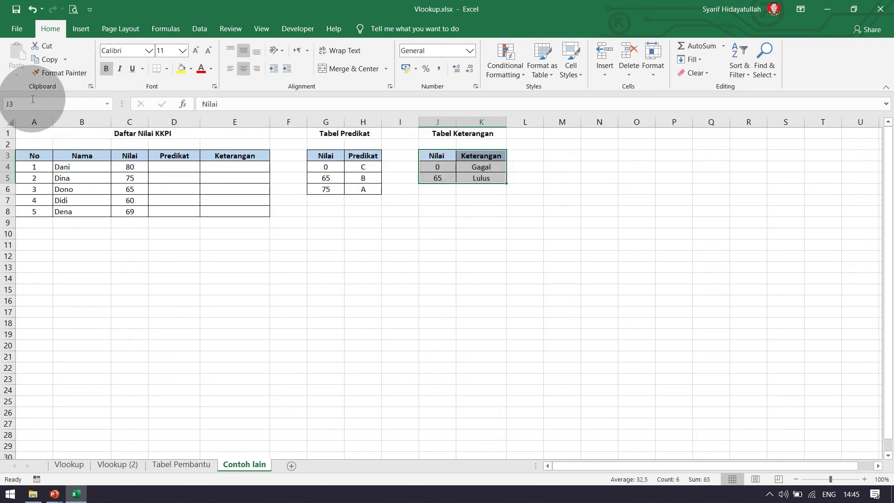
{"action": "type", "text": "ket"}
{"action": "key", "text": "Return"}
{"action": "left_click", "coordinate": [325, 256]}
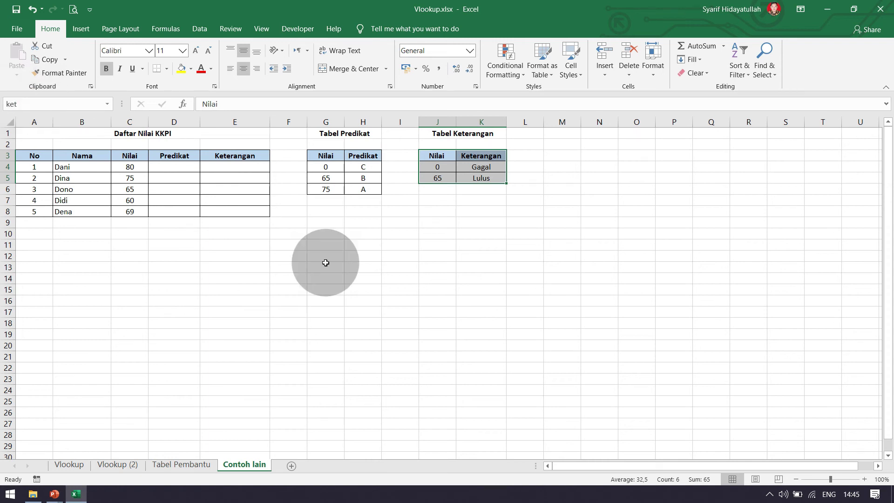
- Enter the formula =VLOOKUP(C4;predikat;2;TRUE) in the first Predikat cell, D4
{"action": "left_click", "coordinate": [180, 170]}
{"action": "type", "text": "=vlooki"}
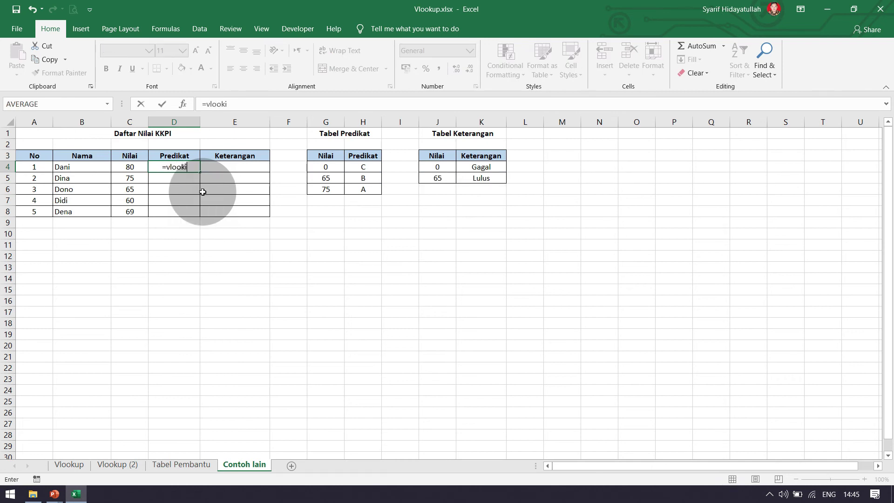
{"action": "key", "text": "BackSpace"}
{"action": "type", "text": "up("}
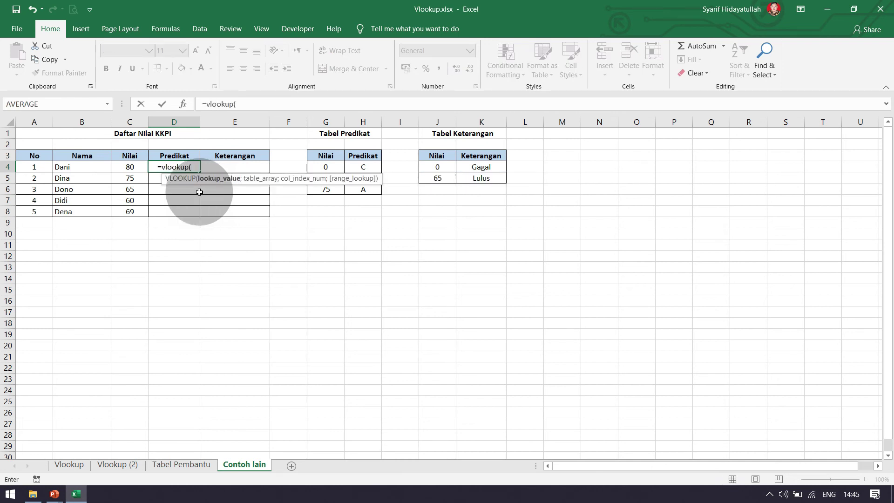
{"action": "left_click", "coordinate": [130, 165]}
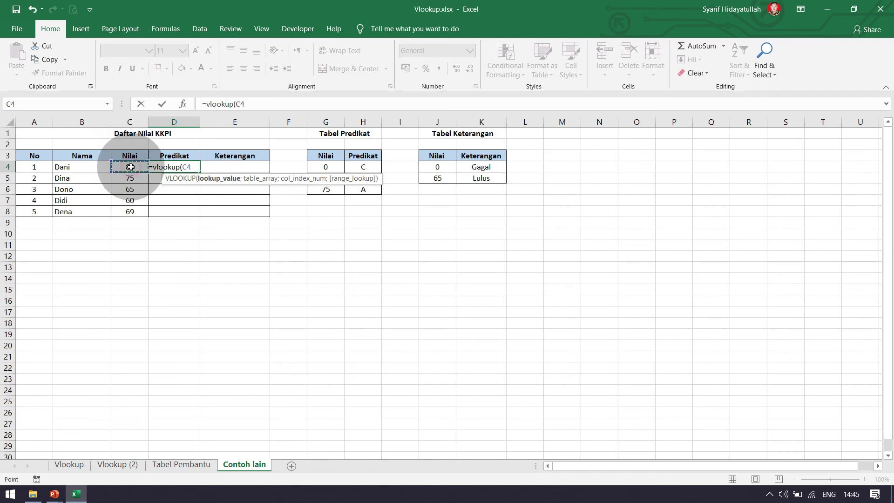
{"action": "type", "text": ";"}
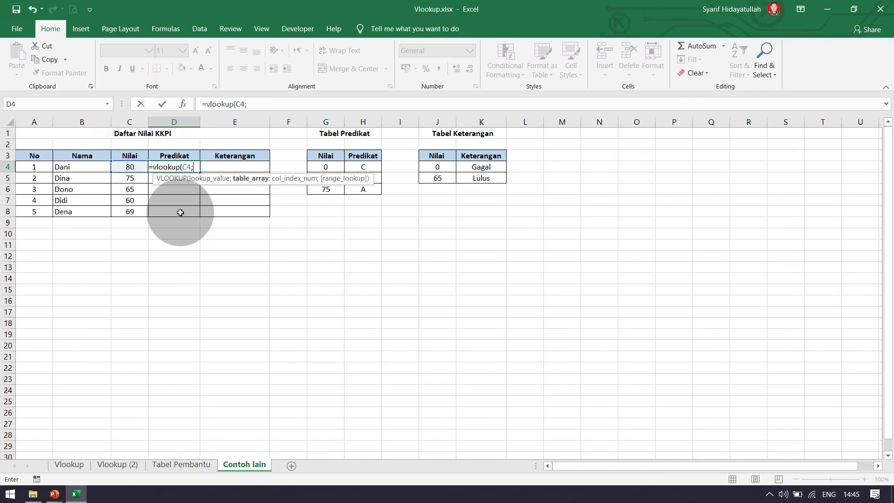
{"action": "type", "text": "pre"}
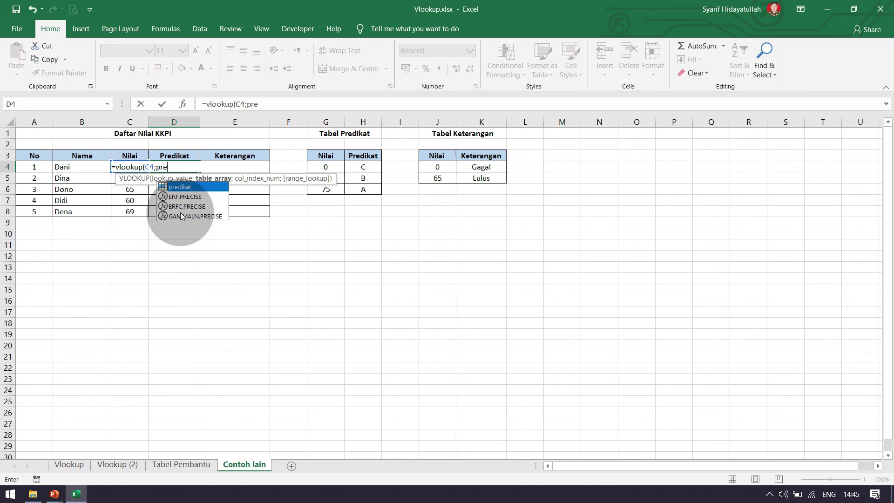
{"action": "type", "text": "d"}
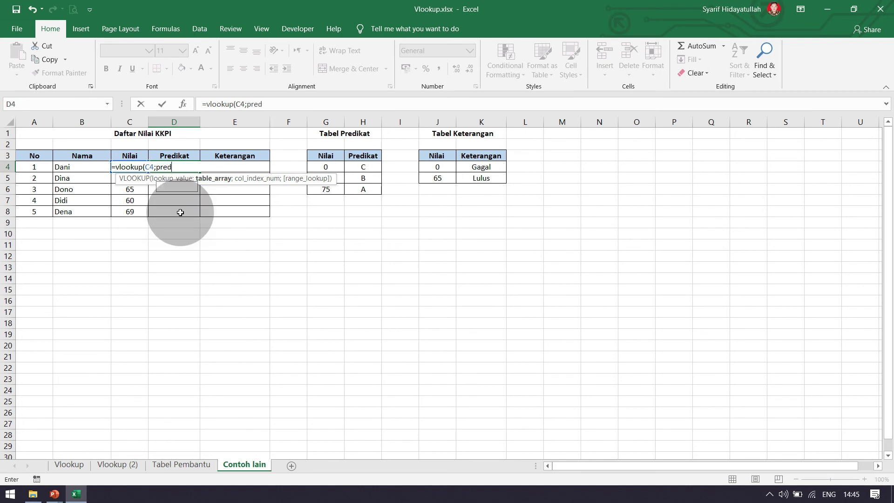
{"action": "type", "text": "ikat;"}
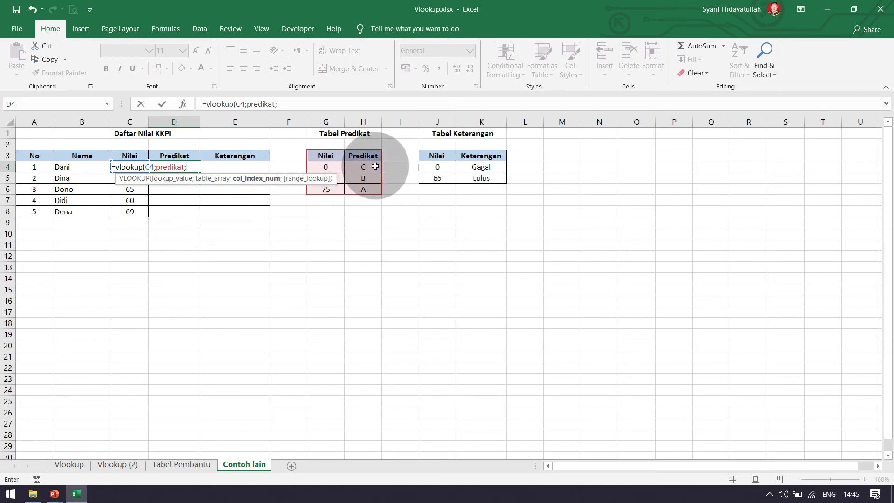
{"action": "type", "text": "2"}
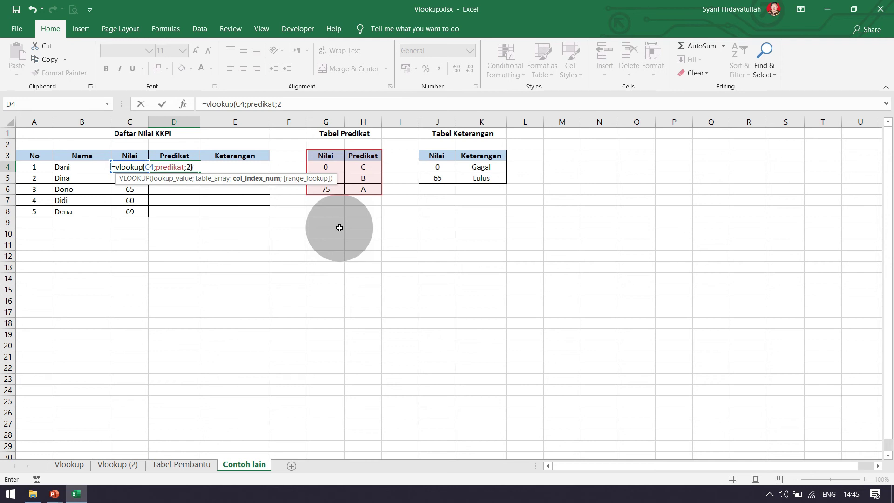
{"action": "type", "text": ")"}
{"action": "key", "text": "BackSpace"}
{"action": "type", "text": ";"}
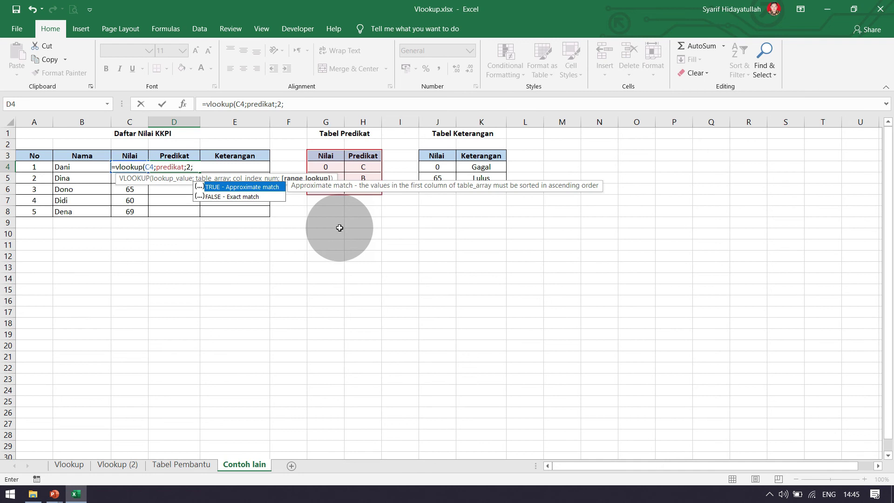
{"action": "type", "text": "true)"}
{"action": "key", "text": "Return"}
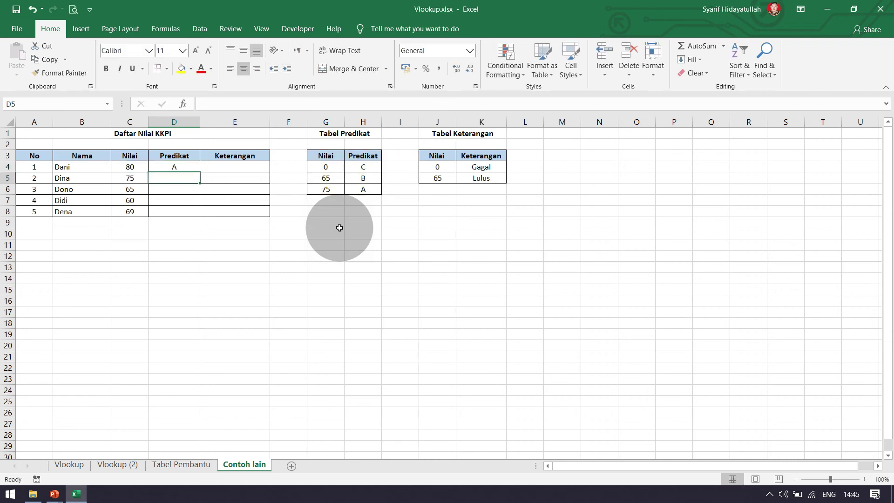
- Fill the Predikat formula from D4 down to D8 and compare the score in C5 with the 75 threshold in Tabel Predikat
{"action": "left_click", "coordinate": [184, 167]}
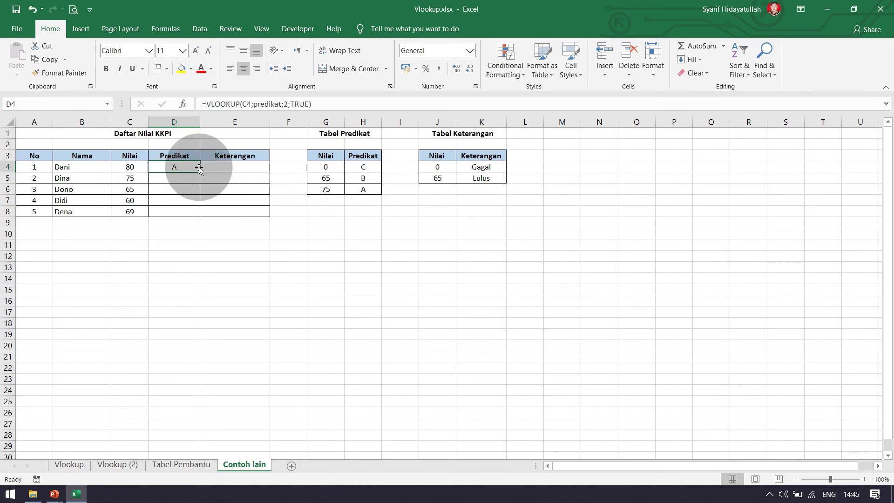
{"action": "left_click_drag", "start_coordinate": [200, 171], "coordinate": [194, 221]}
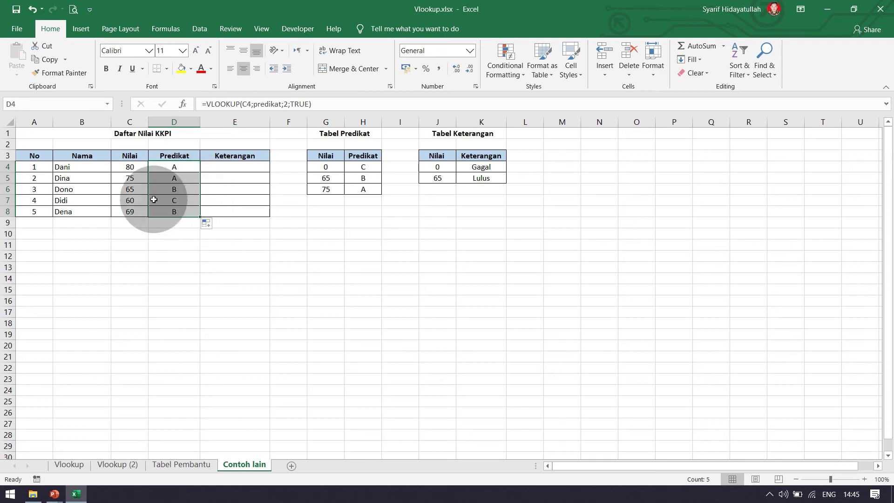
{"action": "left_click", "coordinate": [131, 178]}
{"action": "left_click", "coordinate": [364, 191]}
{"action": "left_click", "coordinate": [333, 190]}
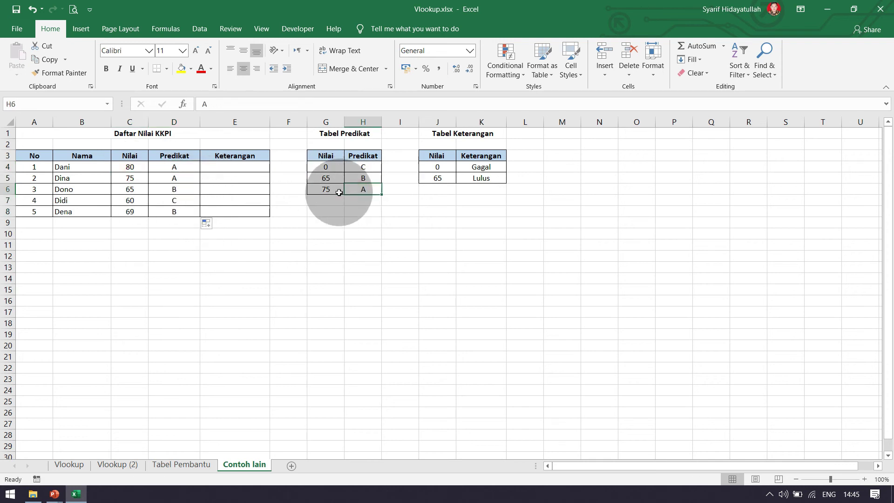
- Test the Predikat lookup by setting the score in C5 to 74, and restore the score to 75
{"action": "double_click", "coordinate": [133, 176]}
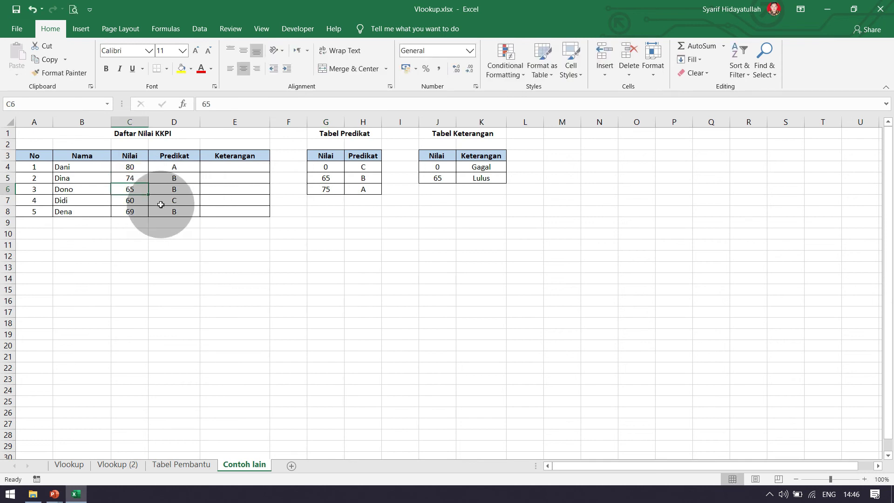
{"action": "left_click", "coordinate": [167, 176]}
{"action": "left_click", "coordinate": [121, 175]}
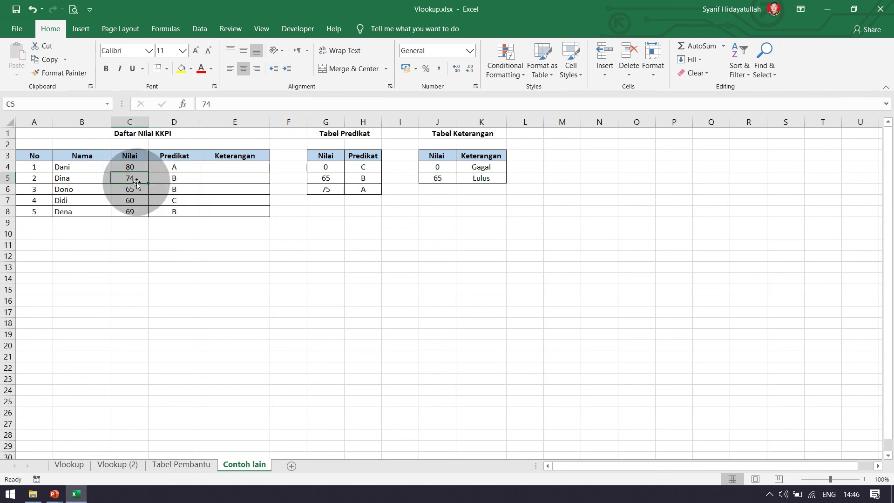
{"action": "double_click", "coordinate": [138, 179]}
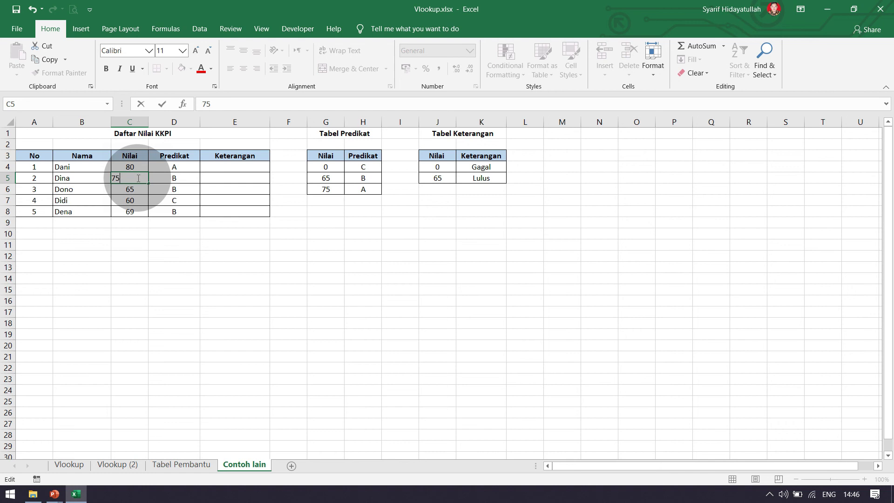
{"action": "key", "text": "Return"}
- Clear the Predikat formulas from D5:D8, keeping the one in D4
{"action": "left_click", "coordinate": [183, 169]}
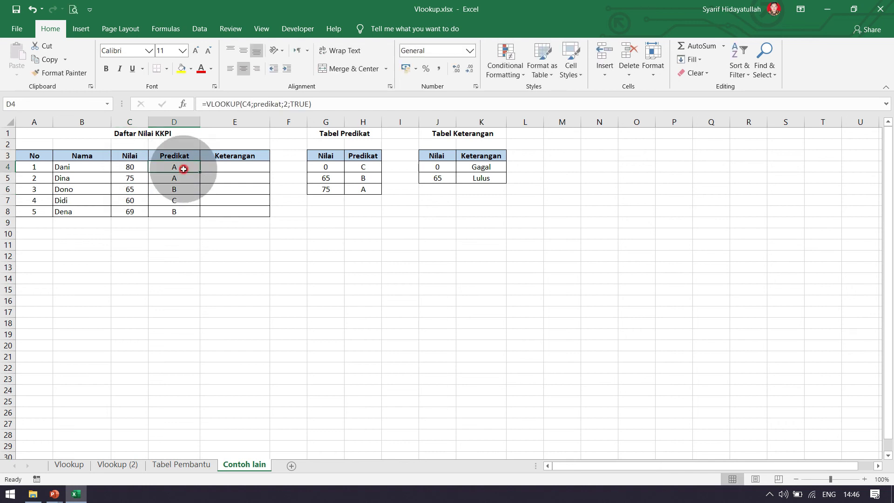
{"action": "left_click_drag", "start_coordinate": [182, 177], "coordinate": [181, 211]}
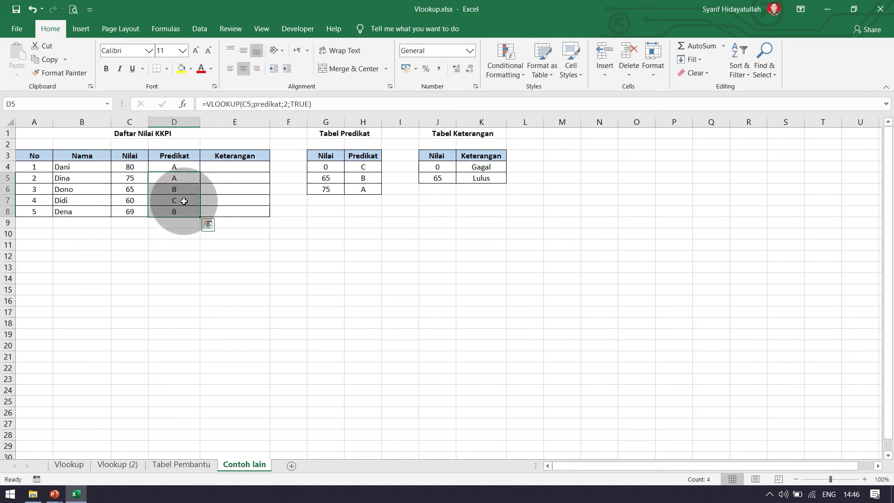
{"action": "key", "text": "Delete"}
- Change the range lookup argument of the Predikat formula in D4 to FALSE
{"action": "left_click", "coordinate": [175, 168]}
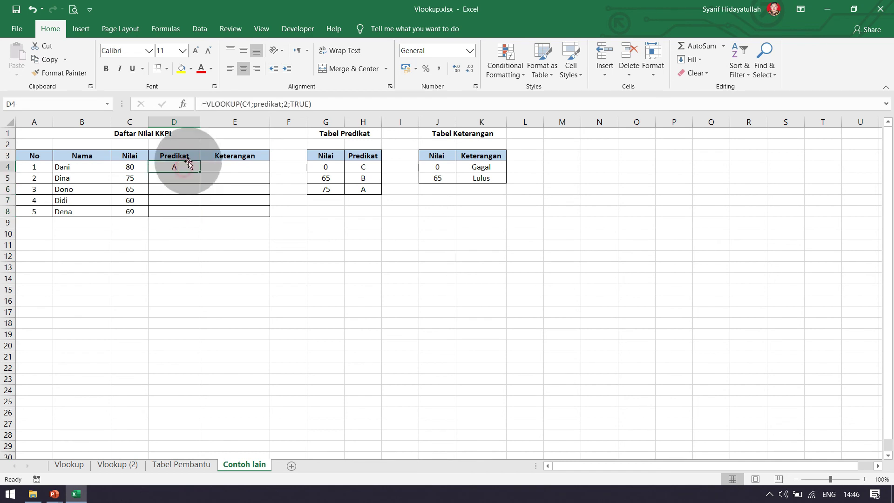
{"action": "double_click", "coordinate": [300, 104]}
{"action": "type", "text": "false"}
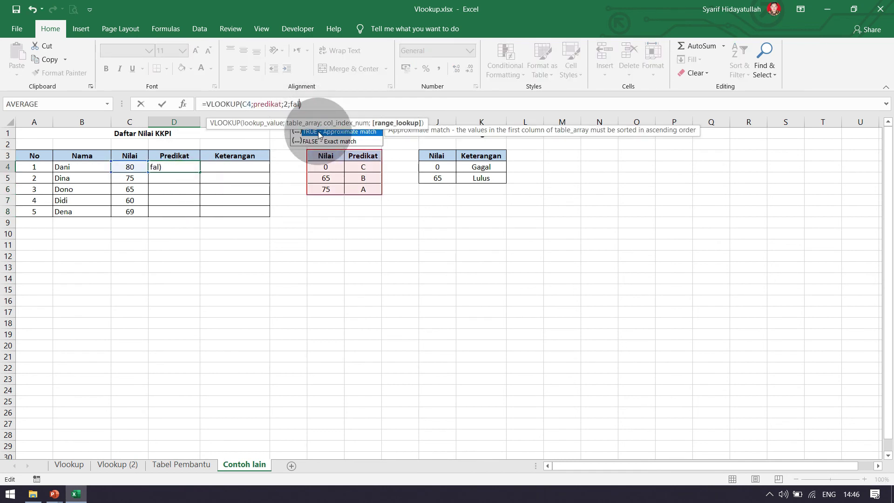
{"action": "key", "text": "Return"}
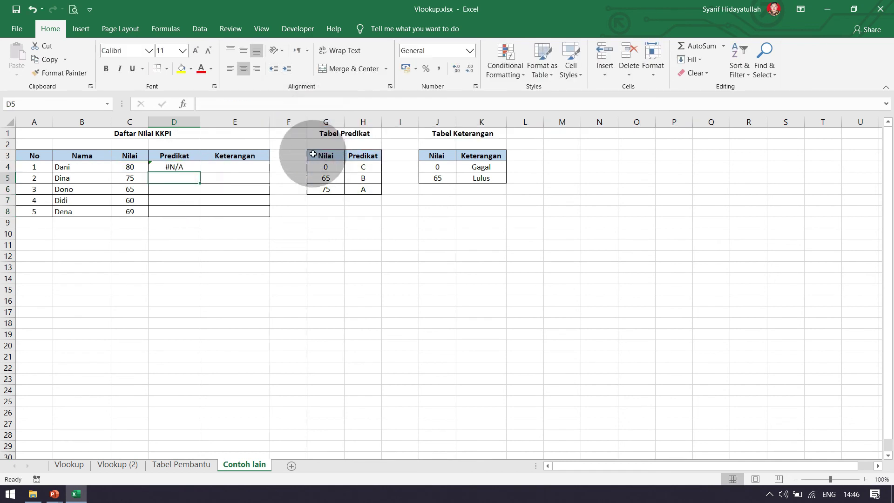
- Fill the exact-match Predikat formula from D4 down to D8 and compare the scores in column C with the thresholds in Tabel Predikat
{"action": "left_click", "coordinate": [182, 165]}
{"action": "left_click_drag", "start_coordinate": [200, 172], "coordinate": [200, 215]}
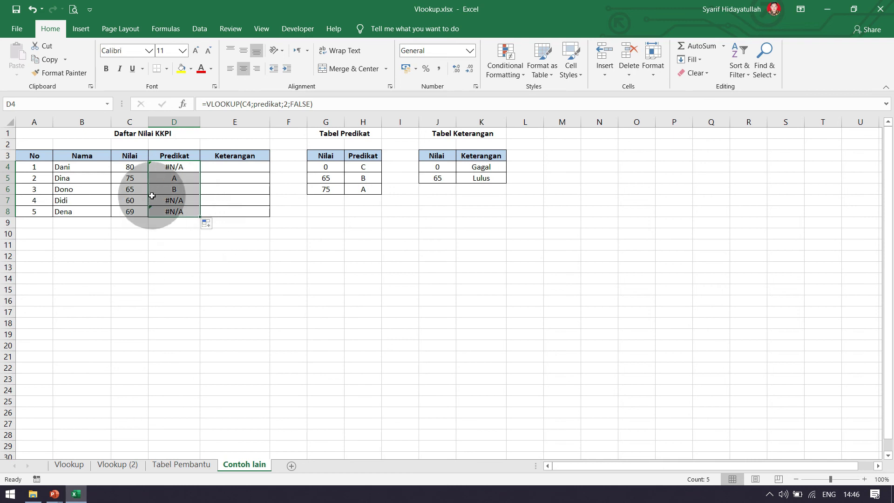
{"action": "left_click", "coordinate": [133, 179]}
{"action": "left_click", "coordinate": [325, 177]}
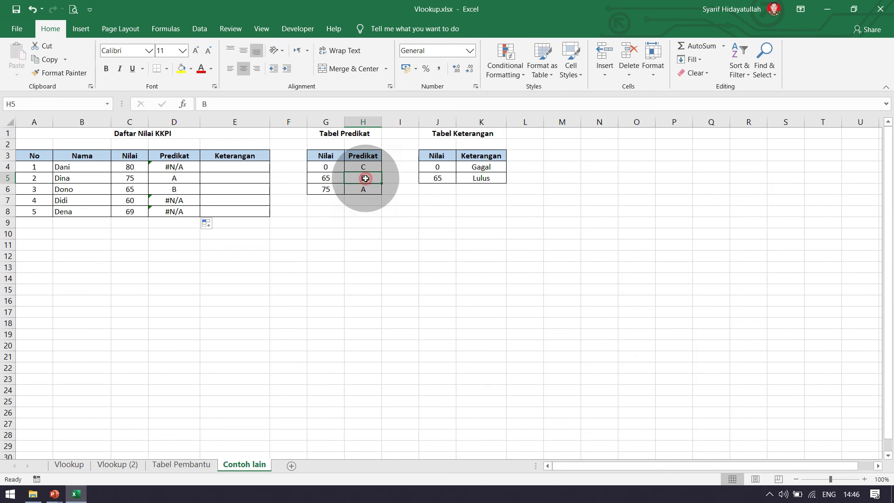
{"action": "left_click", "coordinate": [357, 190]}
{"action": "left_click", "coordinate": [361, 181]}
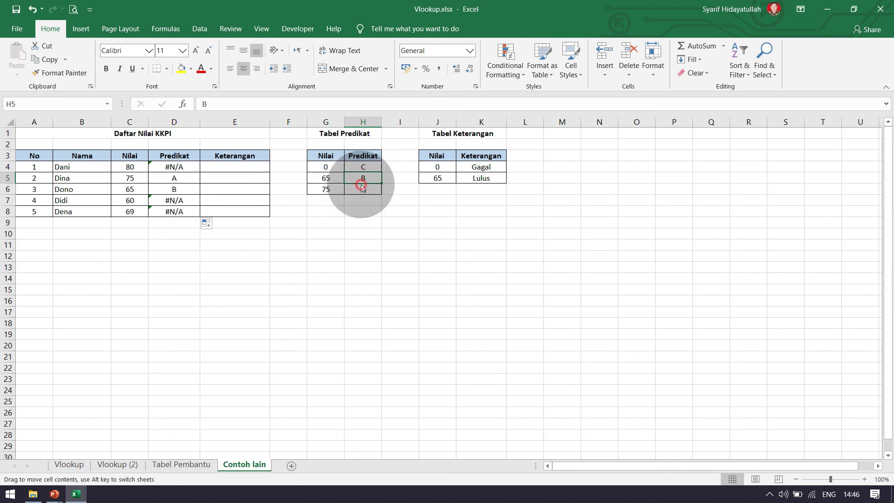
{"action": "left_click", "coordinate": [129, 167]}
{"action": "left_click", "coordinate": [138, 210]}
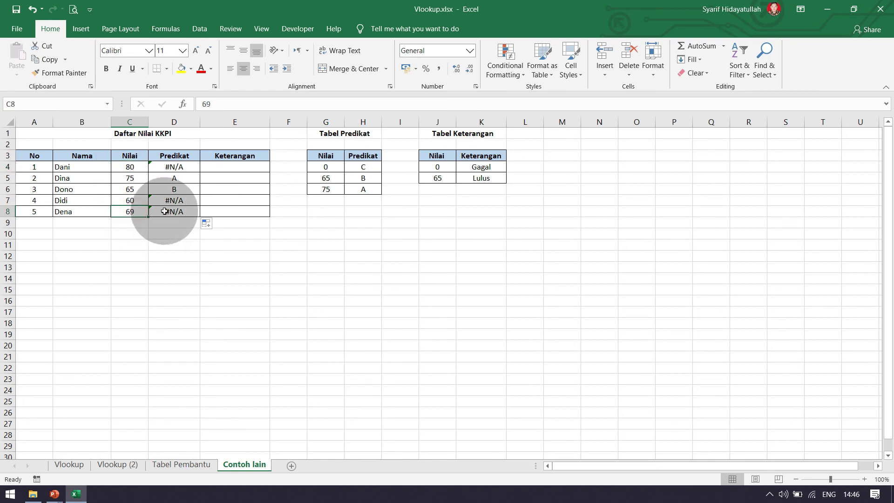
- Set the range lookup argument in D4 to TRUE and fill the Predikat formula down to D8
{"action": "left_click", "coordinate": [173, 167]}
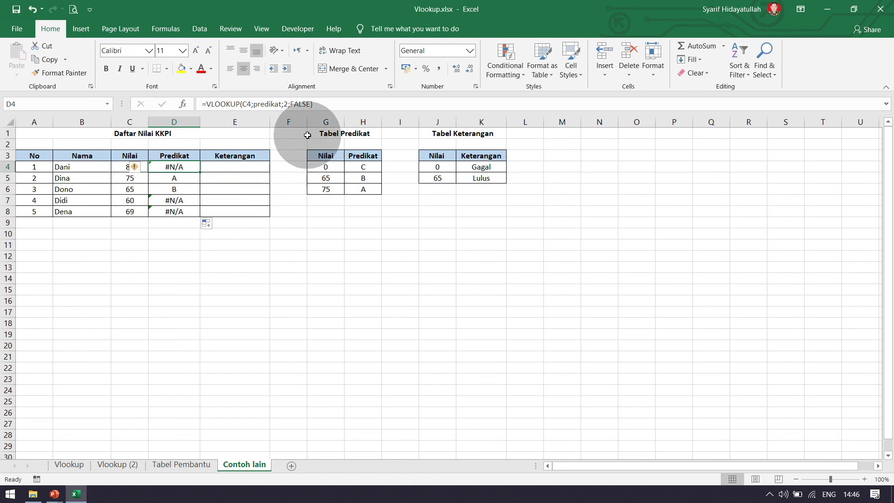
{"action": "double_click", "coordinate": [303, 106]}
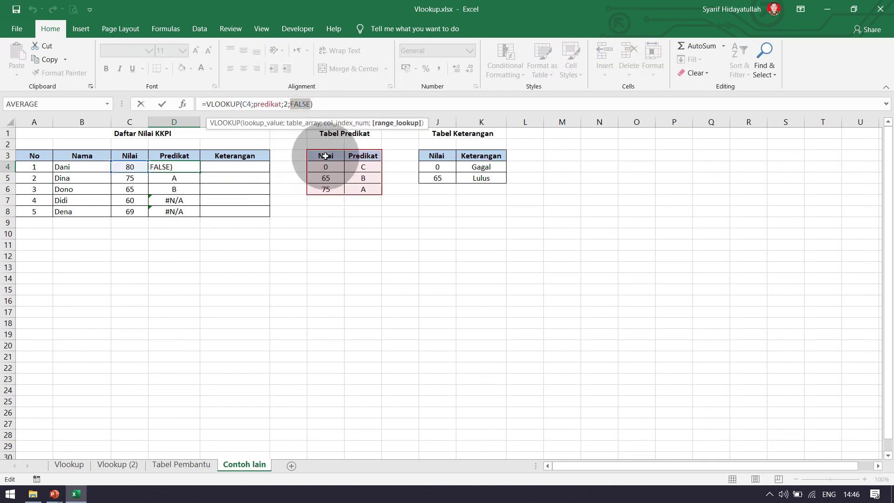
{"action": "type", "text": "tr"}
{"action": "type", "text": "ue"}
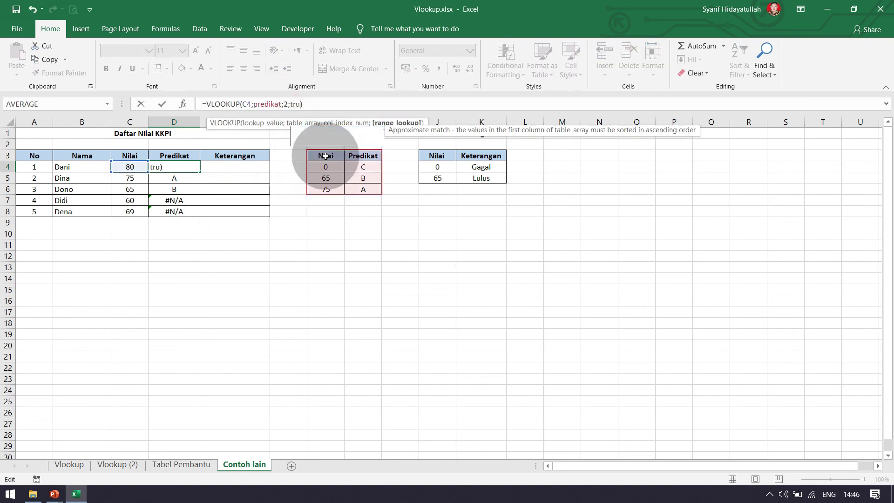
{"action": "key", "text": "Return"}
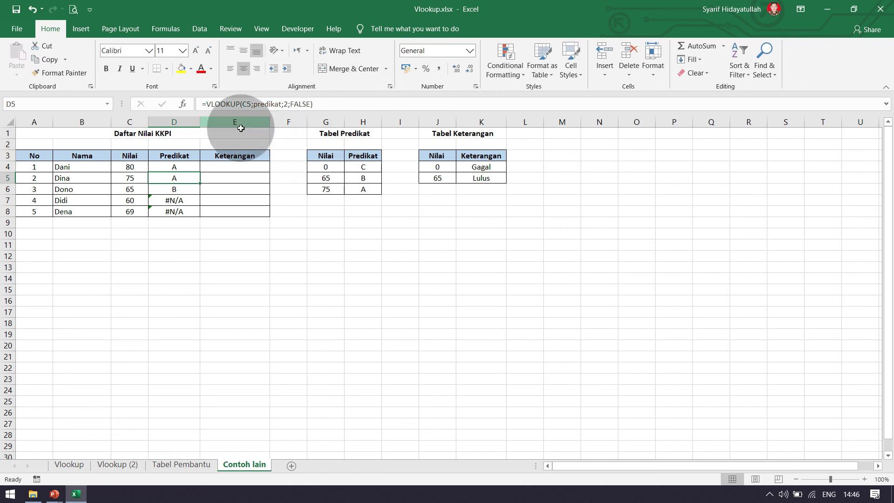
{"action": "left_click", "coordinate": [176, 168]}
{"action": "left_click_drag", "start_coordinate": [200, 172], "coordinate": [200, 214]}
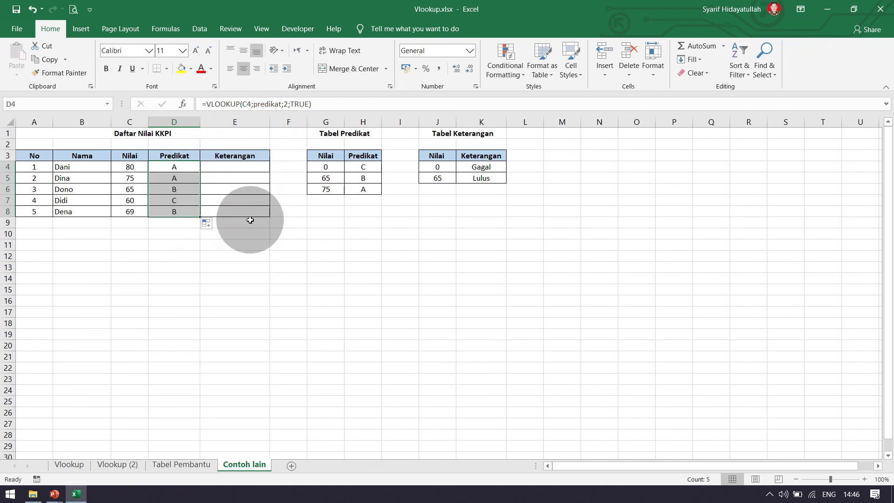
{"action": "left_click", "coordinate": [240, 233]}
- Enter the formula =VLOOKUP(C4;ket;2) in the first Keterangan cell, E4
{"action": "left_click", "coordinate": [232, 167]}
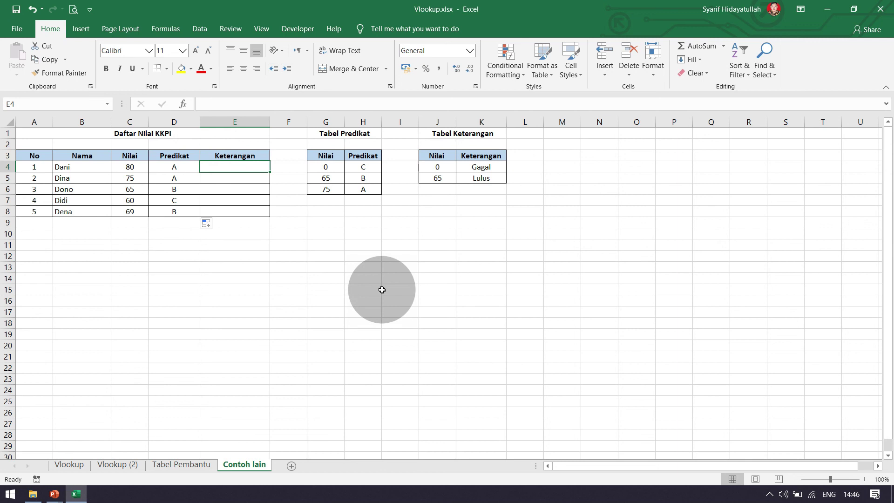
{"action": "type", "text": "=vl"}
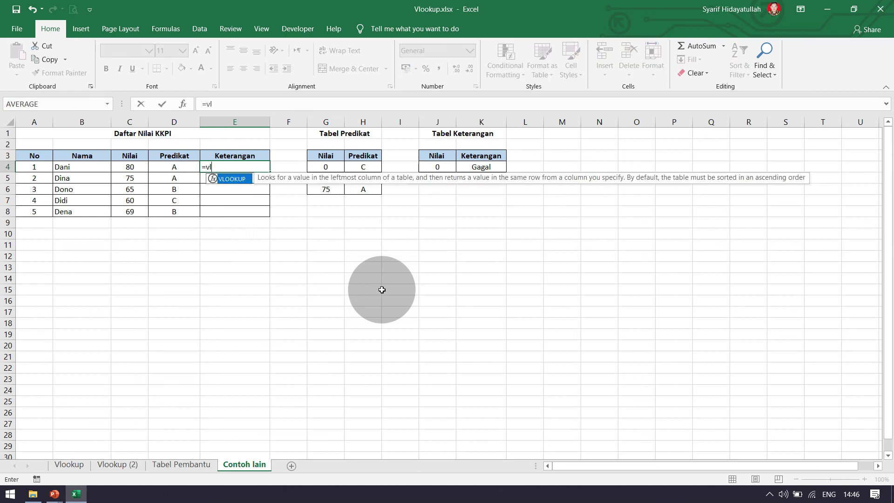
{"action": "type", "text": "ookup("}
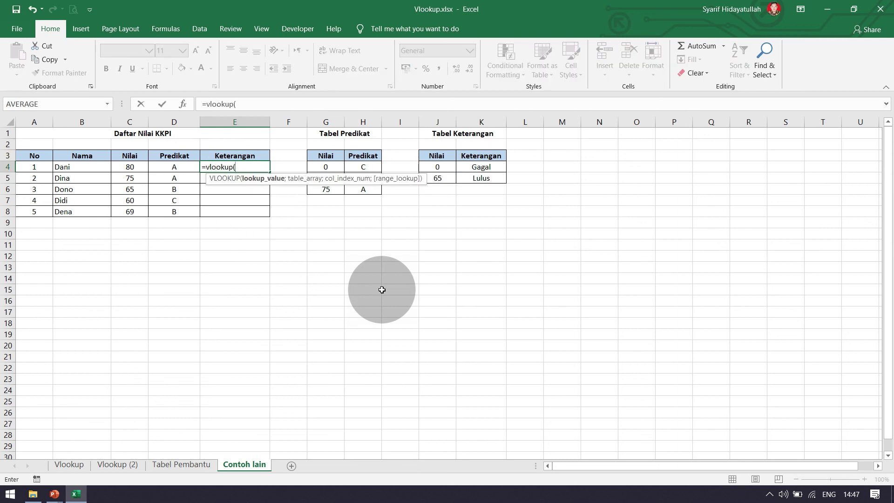
{"action": "left_click", "coordinate": [130, 167]}
{"action": "type", "text": ";"}
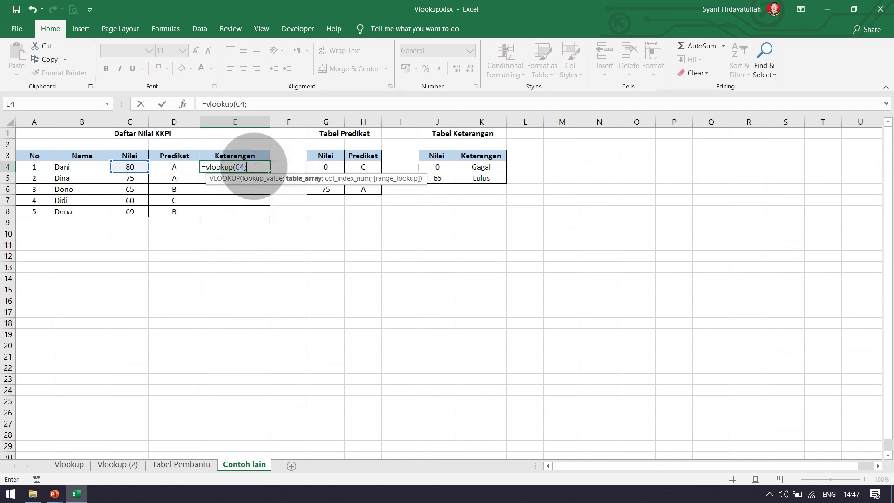
{"action": "type", "text": "ket"}
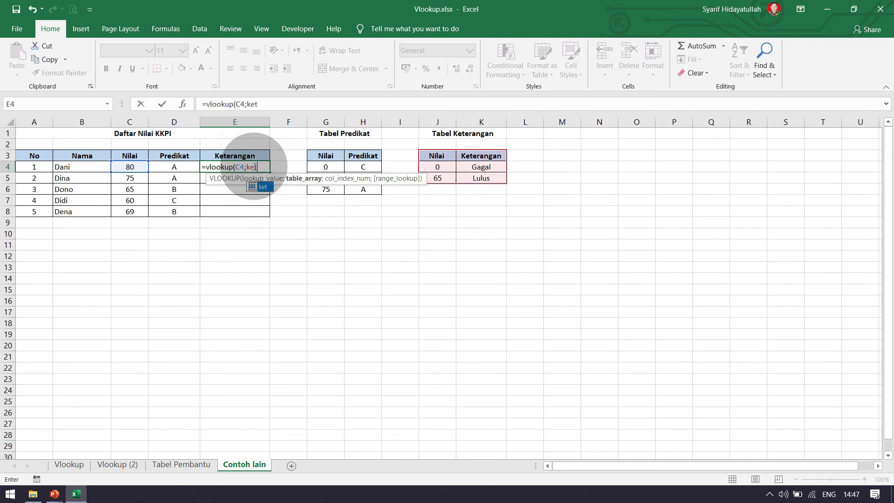
{"action": "type", "text": ";"}
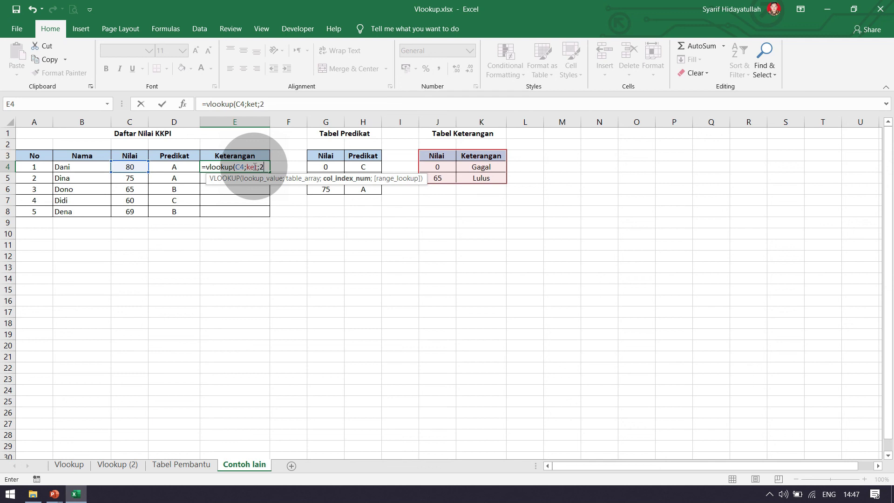
{"action": "type", "text": "2)"}
{"action": "key", "text": "Return"}
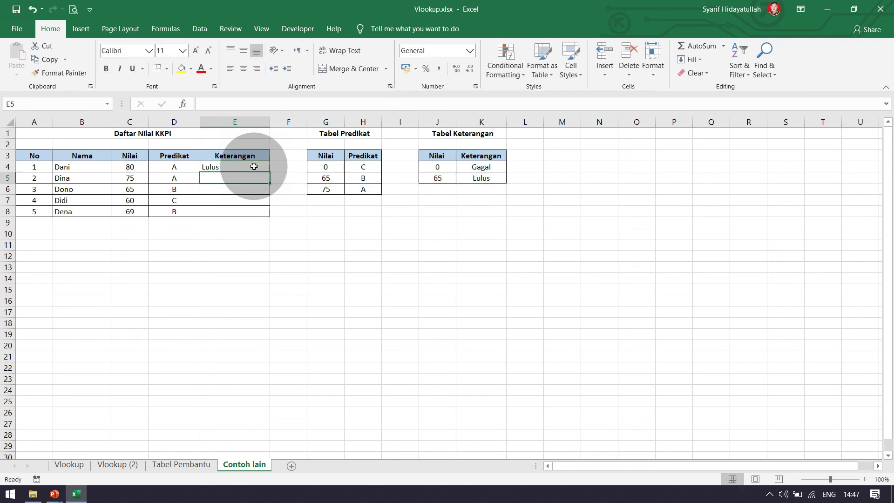
- Review the Keterangan formula in E4 and fill it down to E8
{"action": "left_click", "coordinate": [254, 167]}
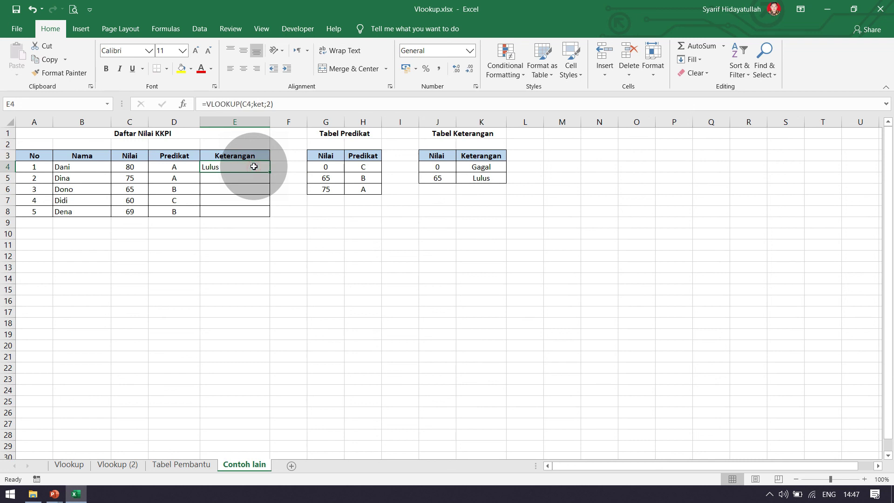
{"action": "left_click", "coordinate": [277, 105]}
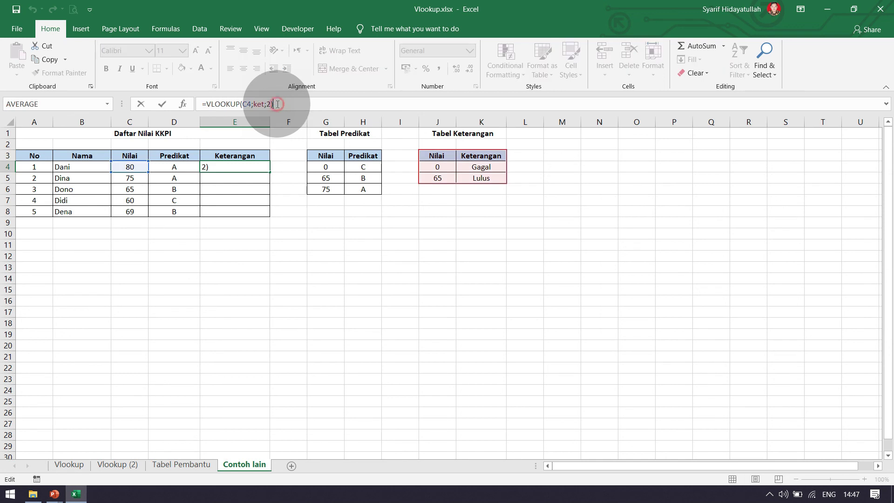
{"action": "key", "text": "Return"}
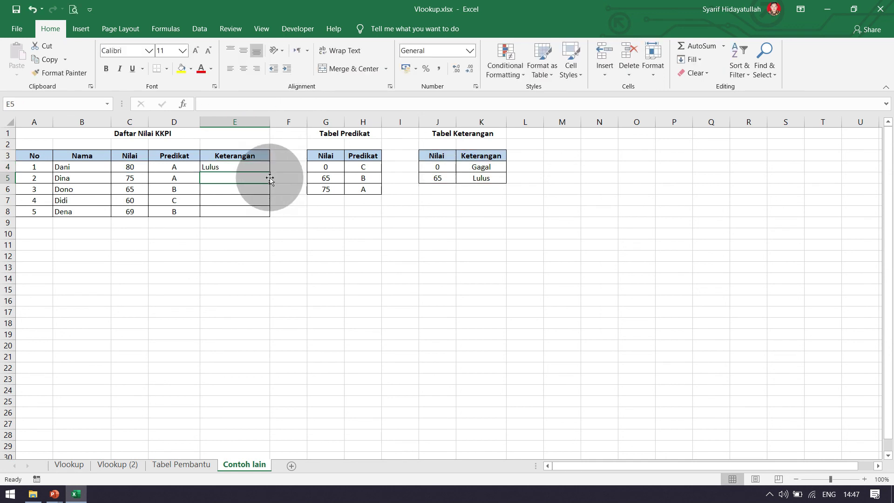
{"action": "left_click", "coordinate": [265, 167]}
{"action": "left_click_drag", "start_coordinate": [270, 173], "coordinate": [270, 217]}
- Compare the range lookup argument of the Predikat formula in D4 with the Keterangan formula in E4
{"action": "left_click", "coordinate": [175, 169]}
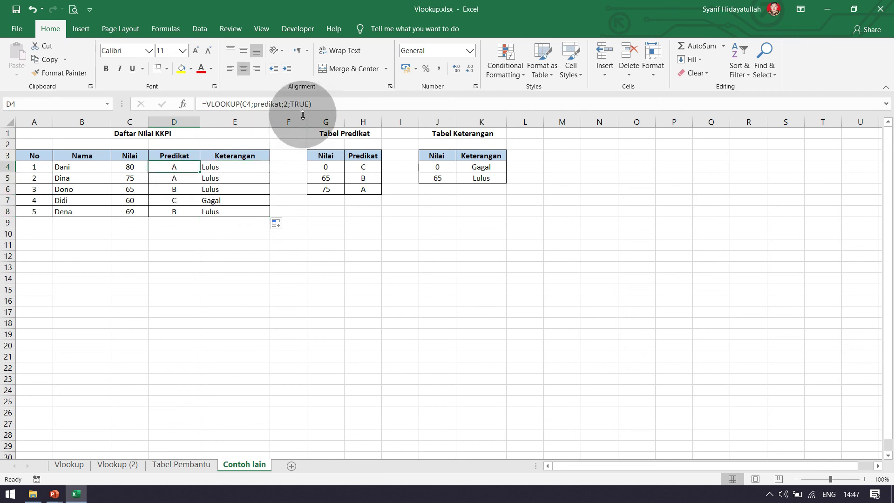
{"action": "left_click_drag", "start_coordinate": [288, 103], "coordinate": [310, 104]}
{"action": "key", "text": "Return"}
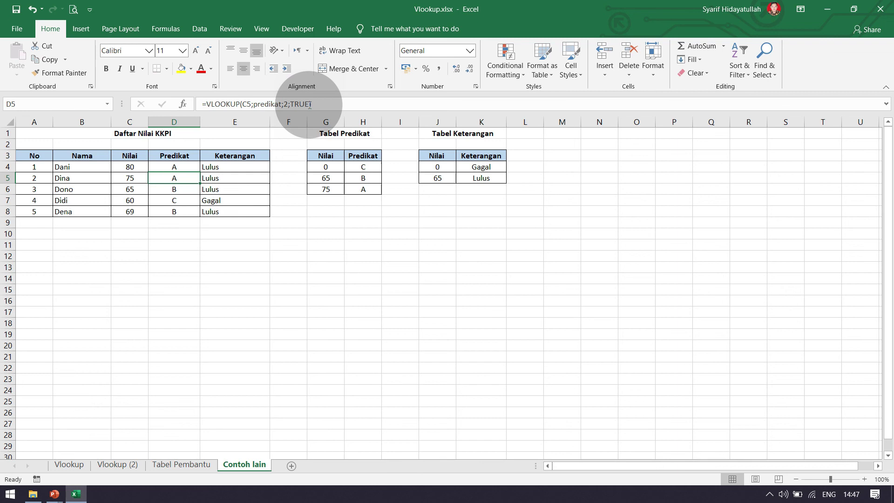
{"action": "left_click", "coordinate": [239, 168]}
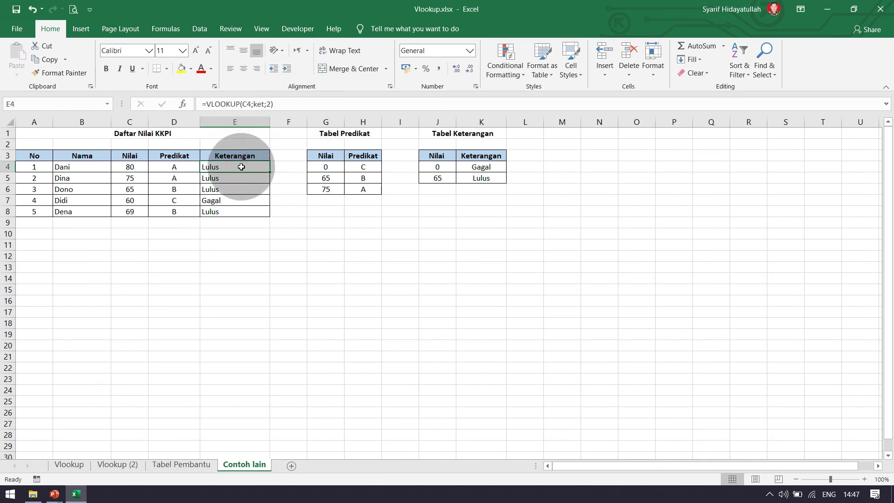
{"action": "left_click_drag", "start_coordinate": [240, 167], "coordinate": [242, 204]}
{"action": "left_click", "coordinate": [233, 233]}
- Add FALSE as the range lookup argument of the Keterangan formula in E5, making it =VLOOKUP(C5;ket;2;FALSE)
{"action": "left_click", "coordinate": [233, 178]}
{"action": "left_click", "coordinate": [287, 104]}
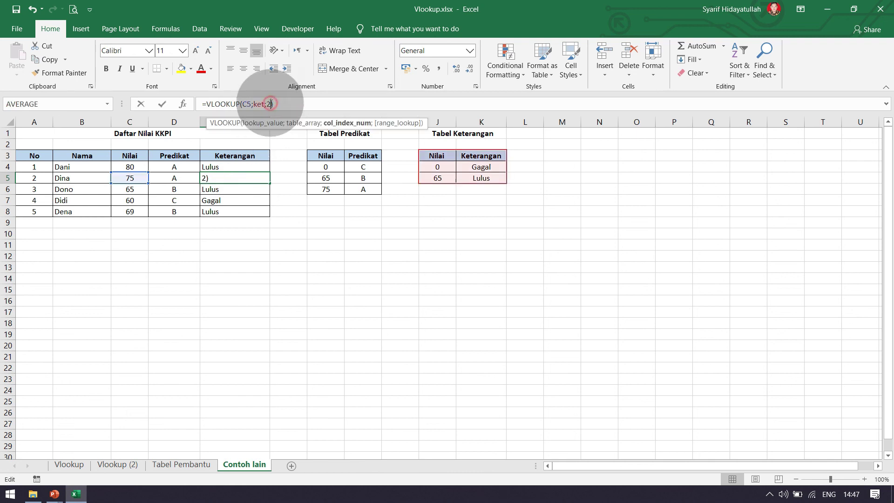
{"action": "type", "text": ";f"}
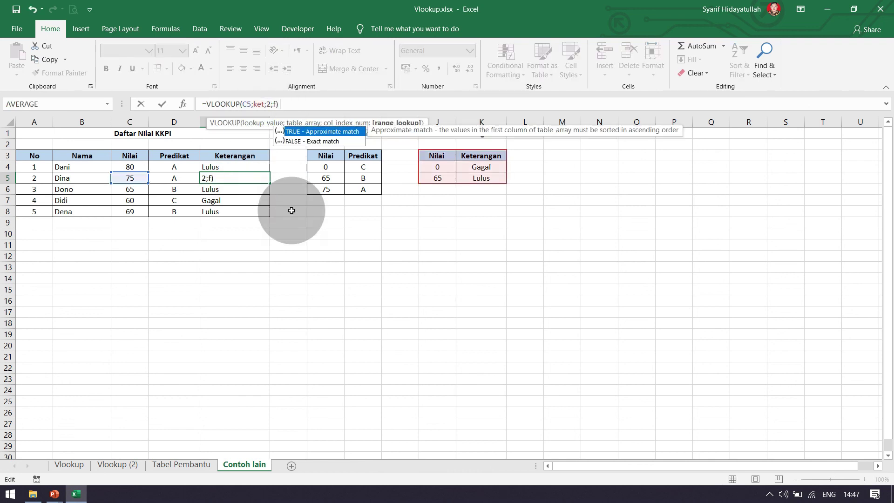
{"action": "key", "text": "Return"}
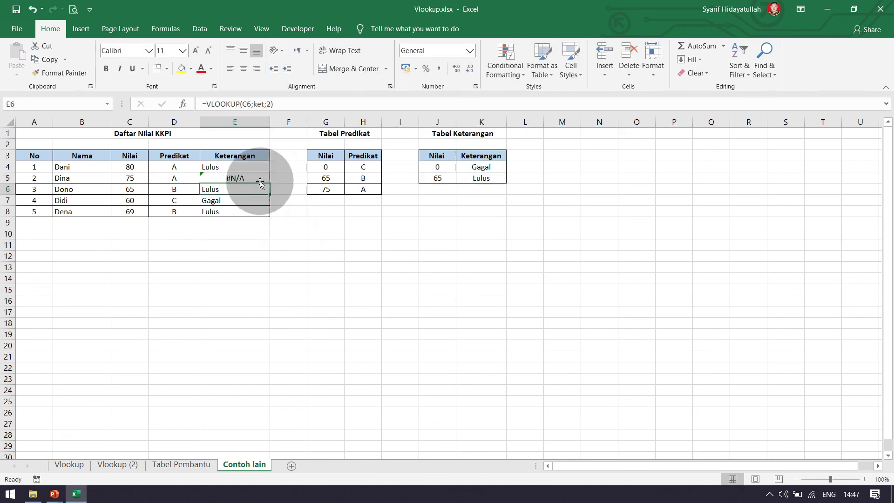
- Fill the exact-match Keterangan formula from E5 to the rest of E4:E8 and check E6 against the 65 threshold in Tabel Keterangan
{"action": "left_click", "coordinate": [243, 166]}
{"action": "left_click", "coordinate": [244, 181]}
{"action": "left_click_drag", "start_coordinate": [269, 183], "coordinate": [269, 216]}
{"action": "left_click", "coordinate": [249, 191]}
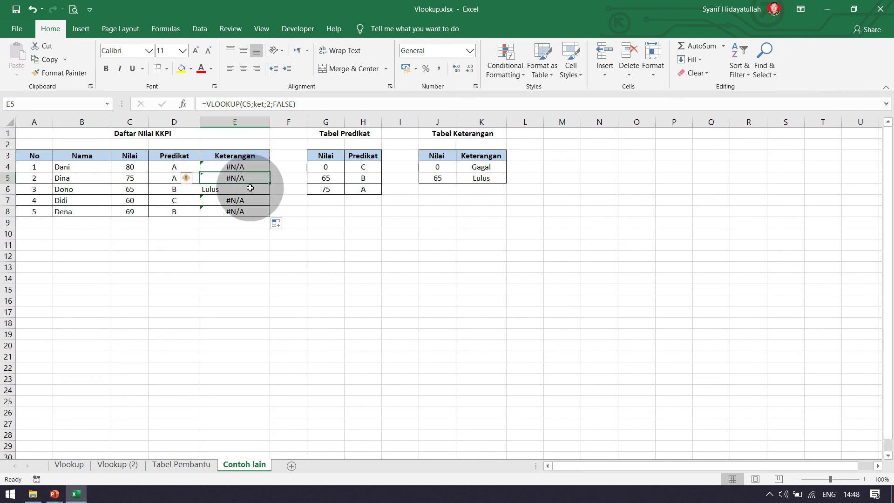
{"action": "left_click", "coordinate": [240, 188]}
{"action": "left_click", "coordinate": [442, 180]}
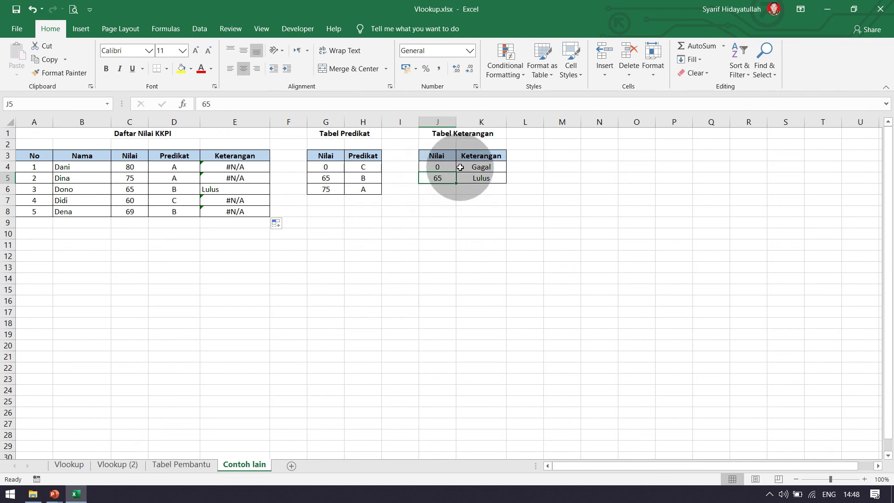
- Remove the FALSE range lookup argument from the Keterangan formula in E4, making it =VLOOKUP(C4;ket;2)
{"action": "left_click", "coordinate": [238, 168]}
{"action": "double_click", "coordinate": [282, 104]}
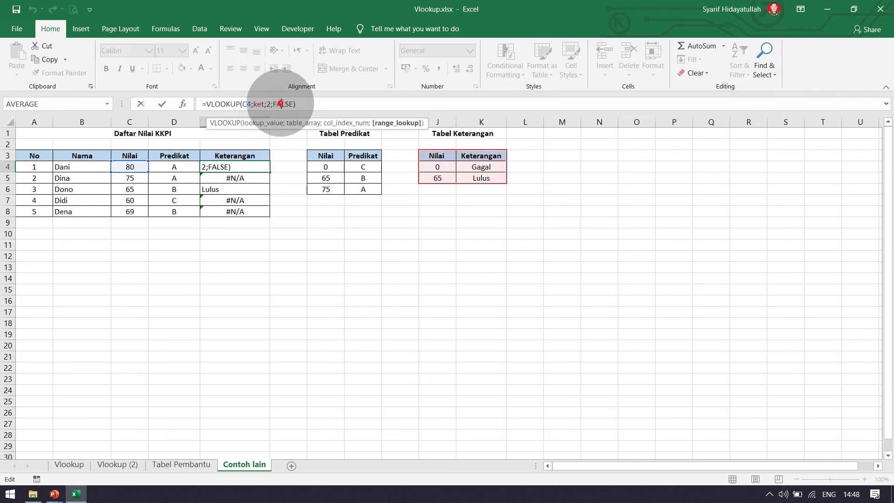
{"action": "key", "text": "BackSpace"}
{"action": "key", "text": "BackSpace"}
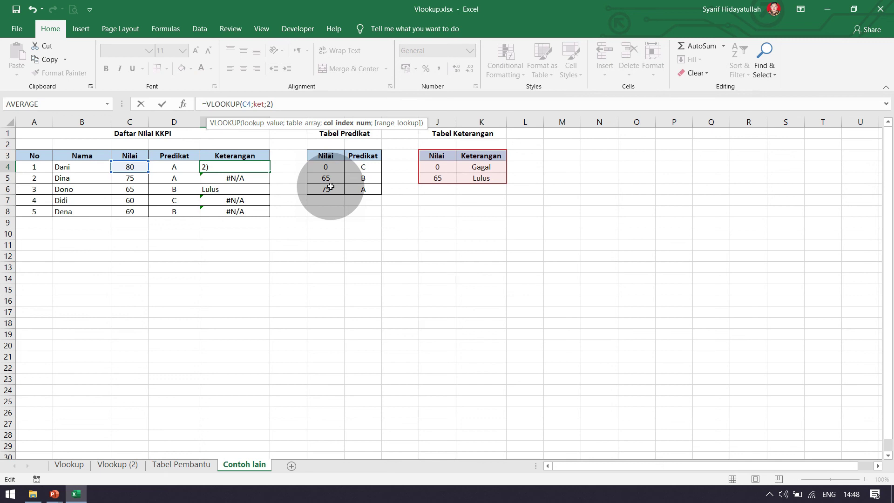
{"action": "key", "text": "Return"}
- Fill the Keterangan formula without a range lookup argument from E4 down to E8
{"action": "left_click", "coordinate": [255, 165]}
{"action": "left_click_drag", "start_coordinate": [272, 173], "coordinate": [260, 216]}
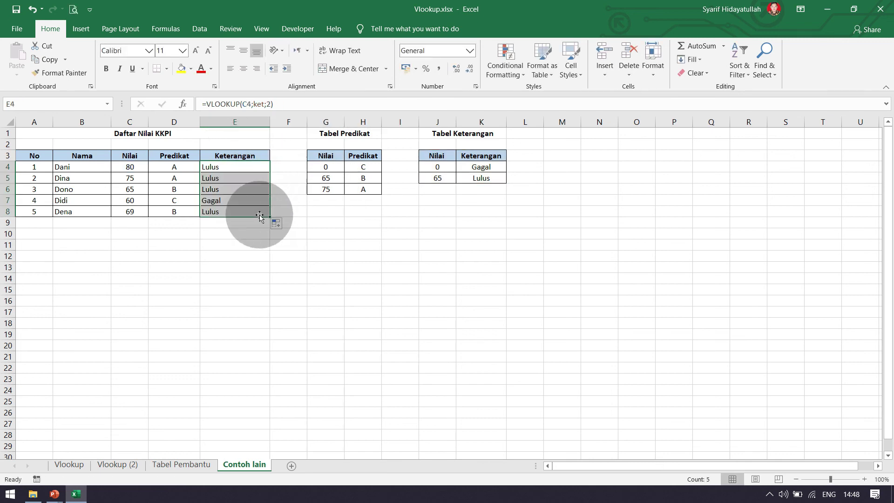
{"action": "left_click", "coordinate": [297, 243]}
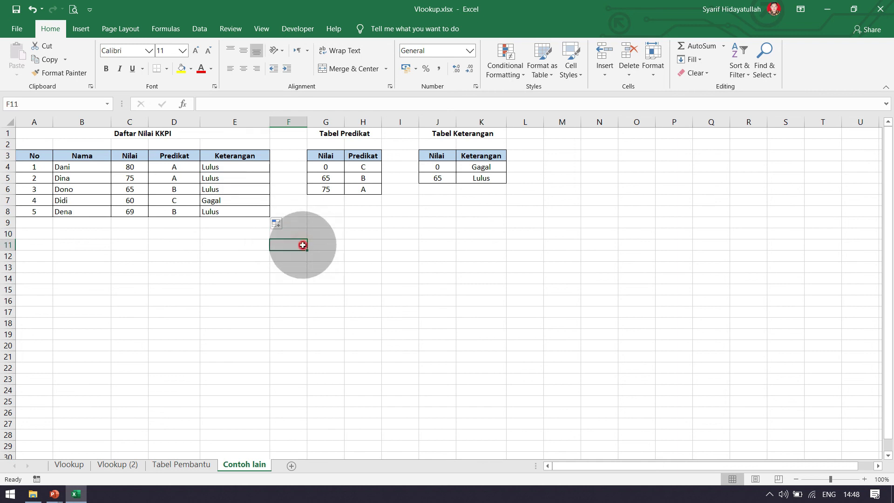
- Save and close the Vlookup.xlsx workbook, and advance the PowerPoint slide show past the Contoh Rumus Vlookup slide
{"action": "left_click", "coordinate": [17, 9]}
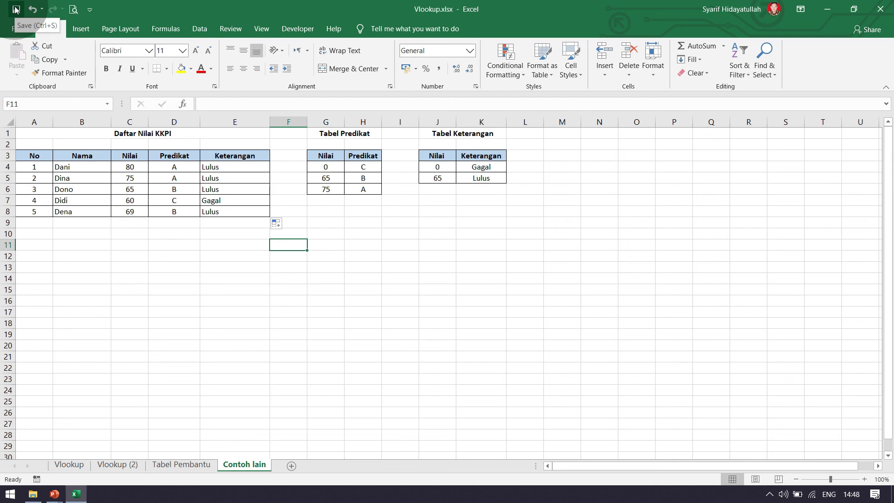
{"action": "left_click", "coordinate": [881, 10]}
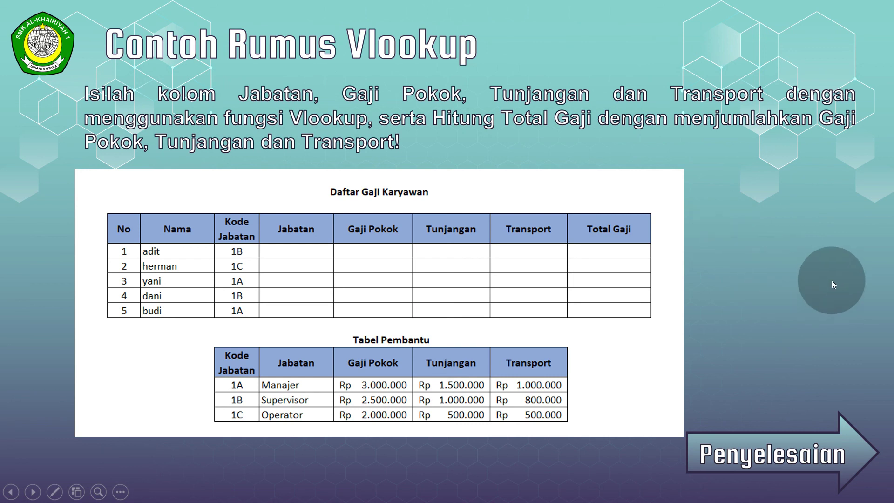
{"action": "left_click", "coordinate": [820, 270]}
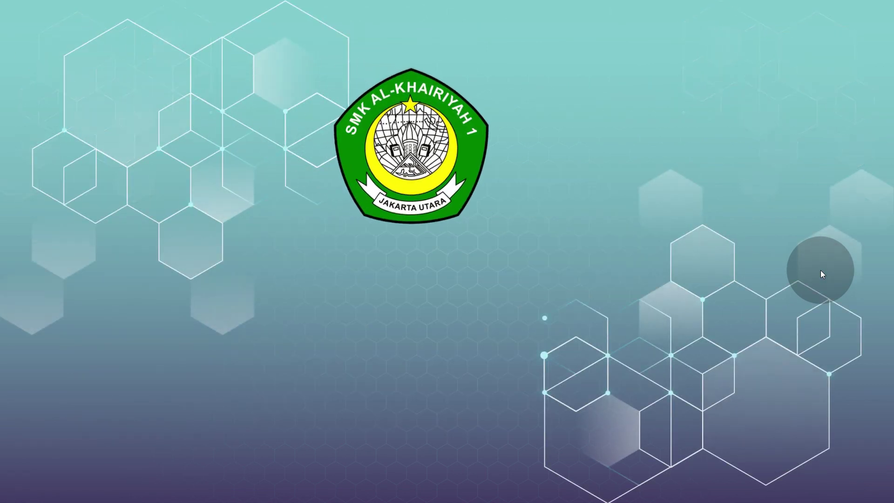